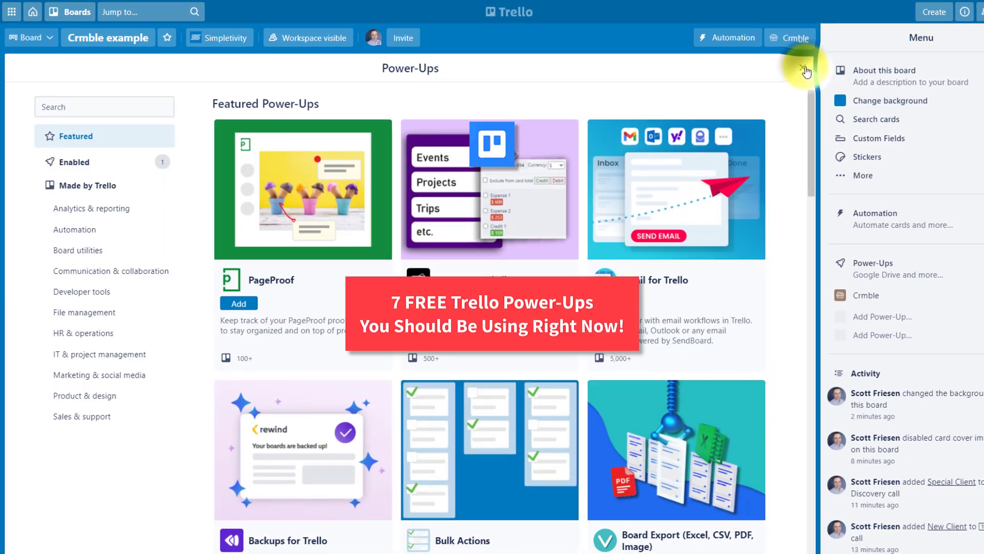
Step: Dismiss the Power-Ups directory, board menu and card, then drag New Client into Discovery call
click(803, 68)
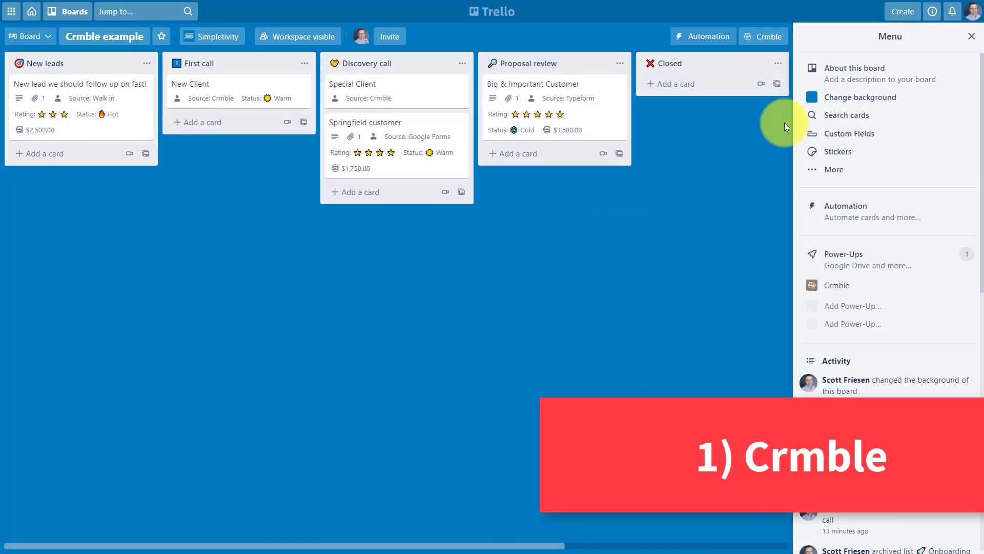
click(971, 36)
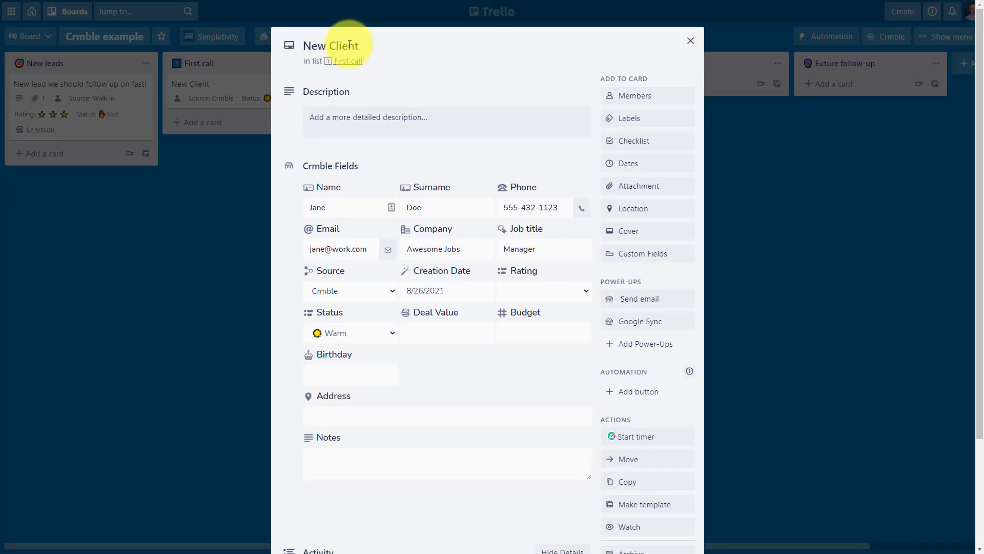
click(690, 40)
drag(237, 91, 392, 117)
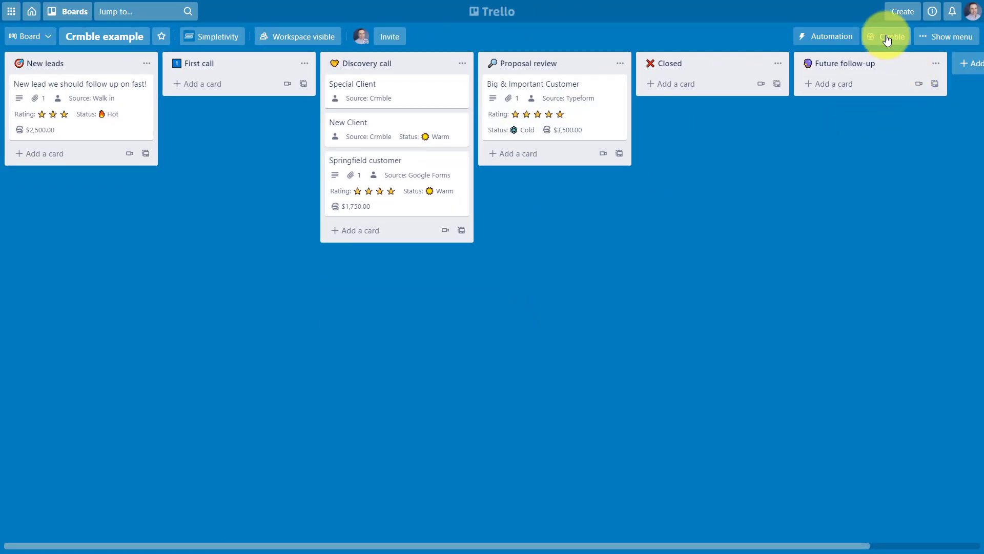
Step: Open the Crmble sales dashboard and switch to its Leads table
click(888, 40)
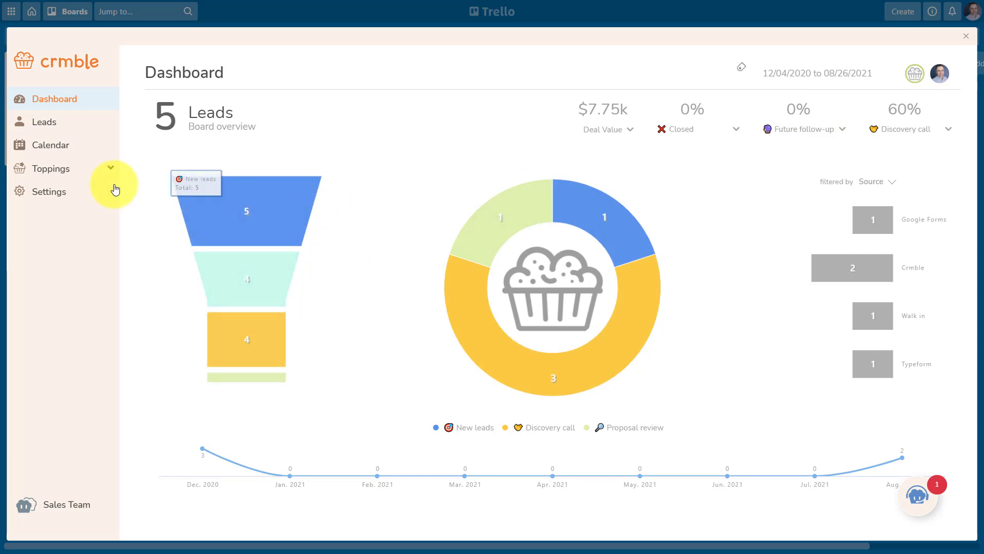
click(43, 128)
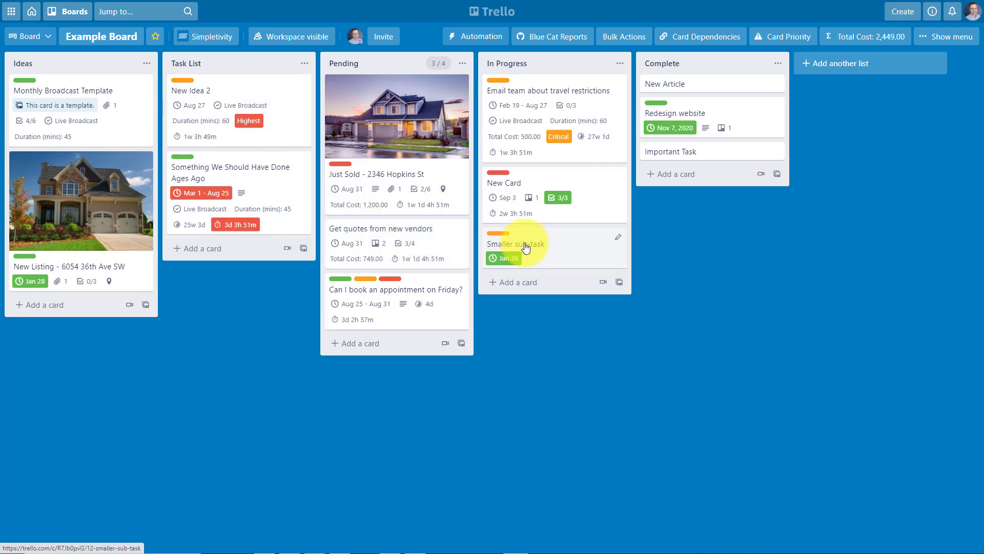
Step: In Bulk Actions, select New Idea 2 and Get quotes from new vendors and relabel them with HR, keeping the selection
click(623, 38)
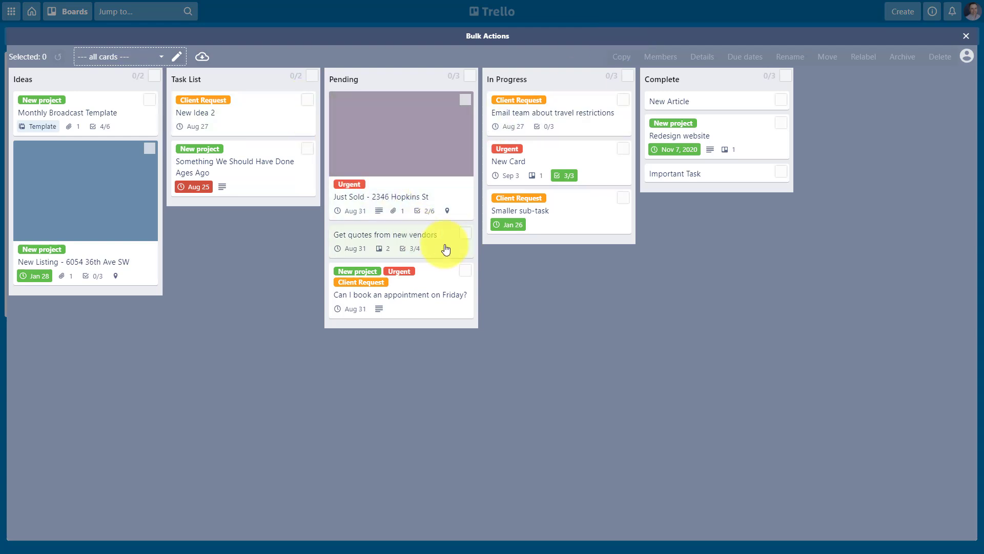
click(306, 99)
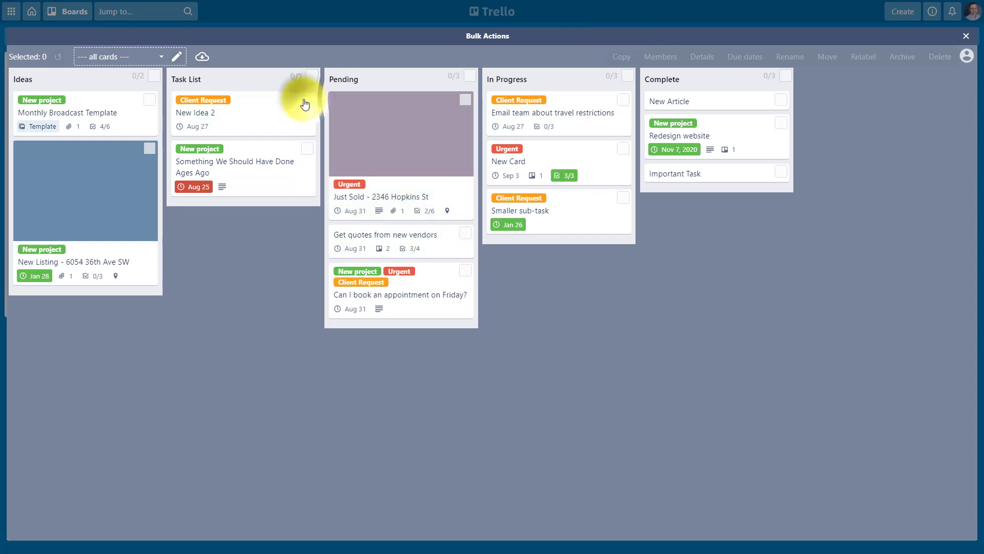
click(465, 232)
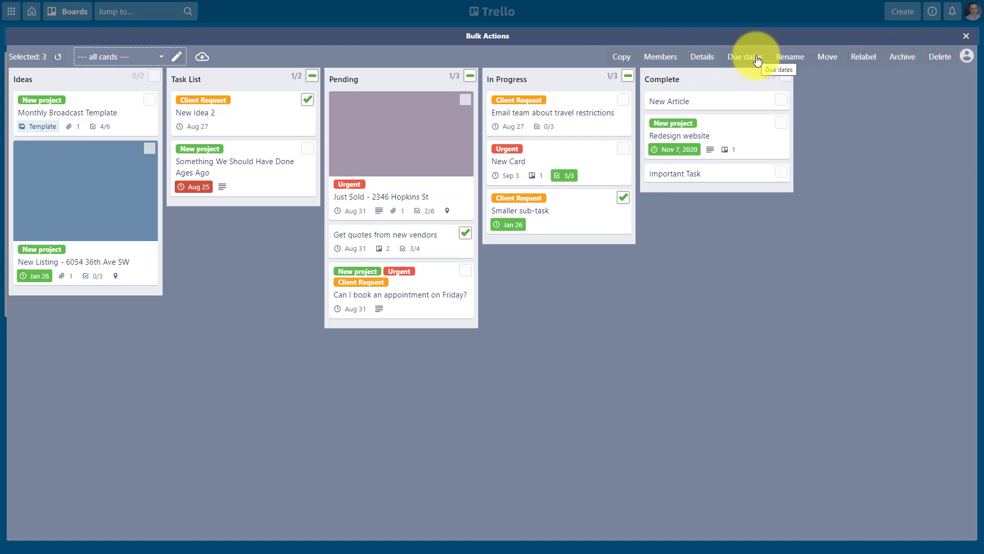
click(864, 57)
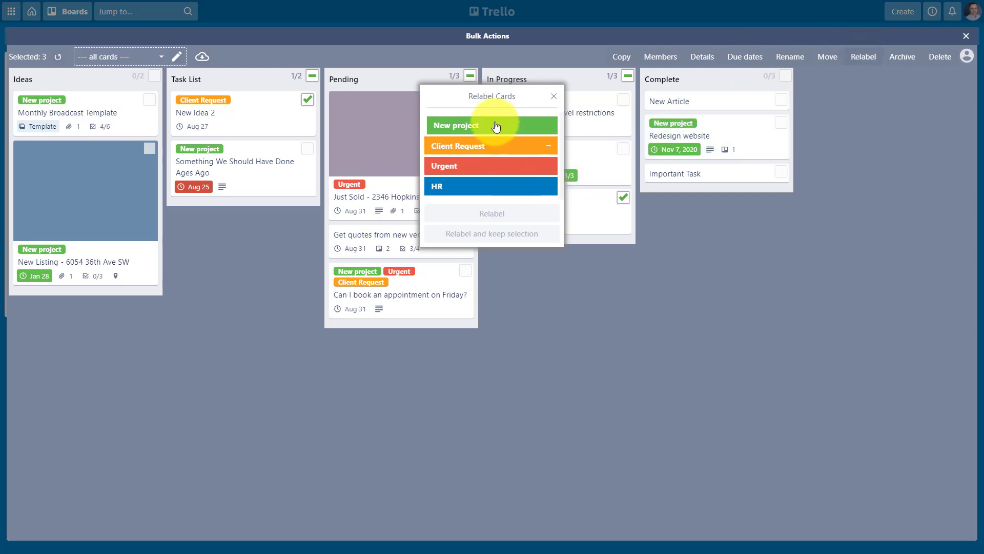
click(476, 188)
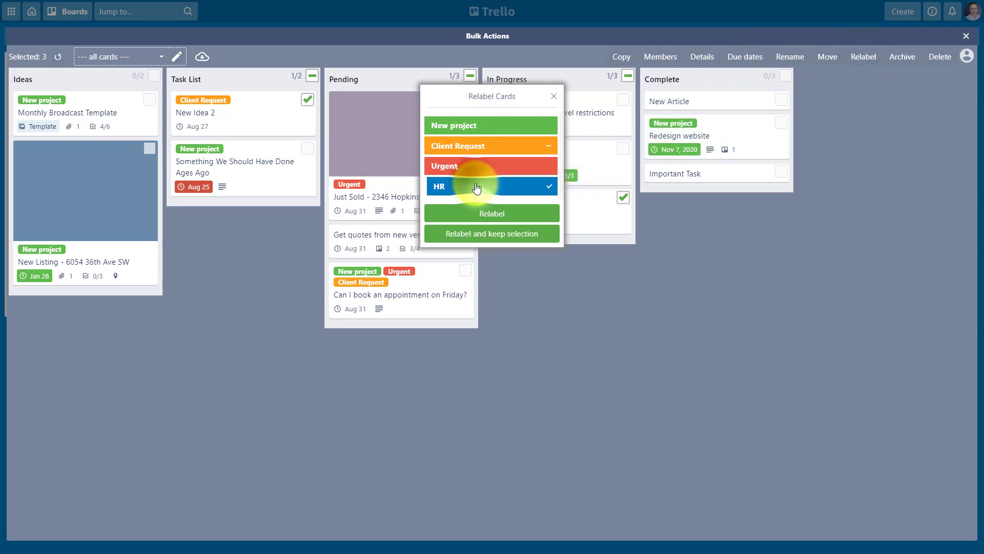
click(494, 234)
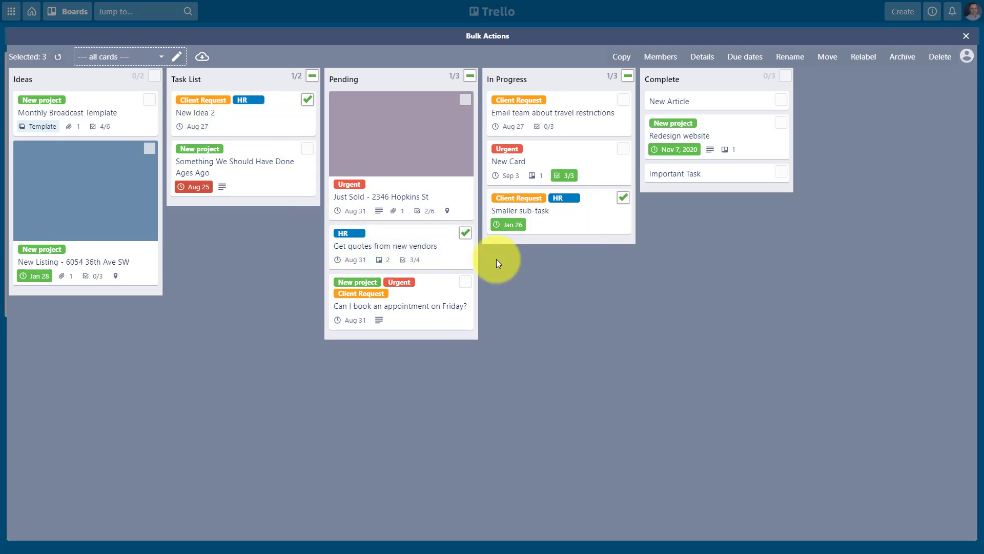
Step: Change the selected cards' due date to September 3, 2021 at 1:00 PM
click(746, 58)
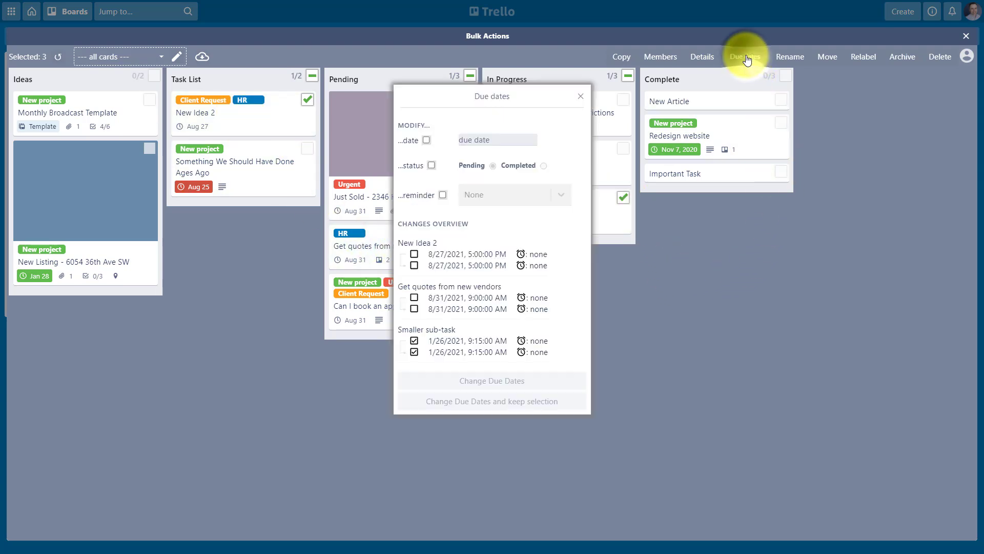
click(426, 140)
click(498, 138)
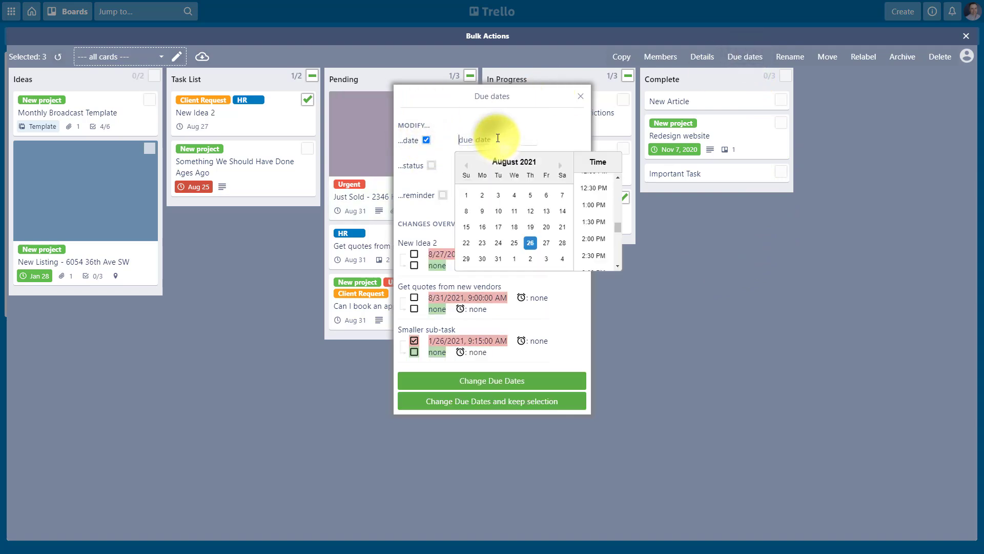
click(547, 261)
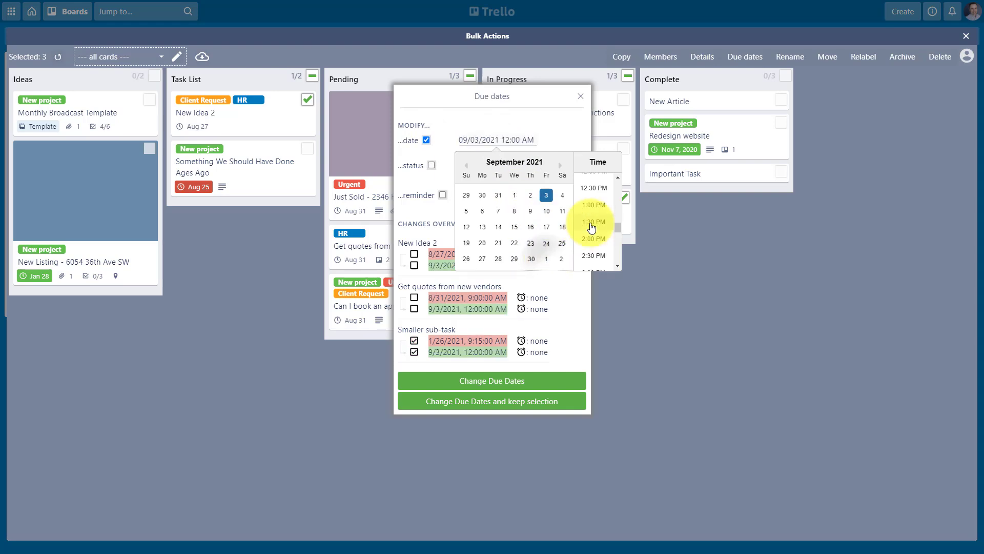
click(594, 204)
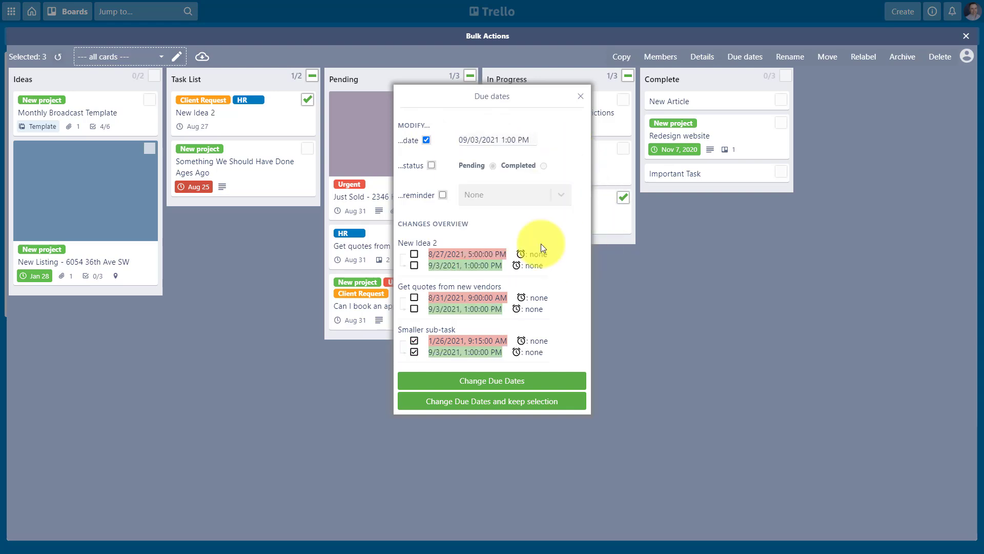
click(482, 387)
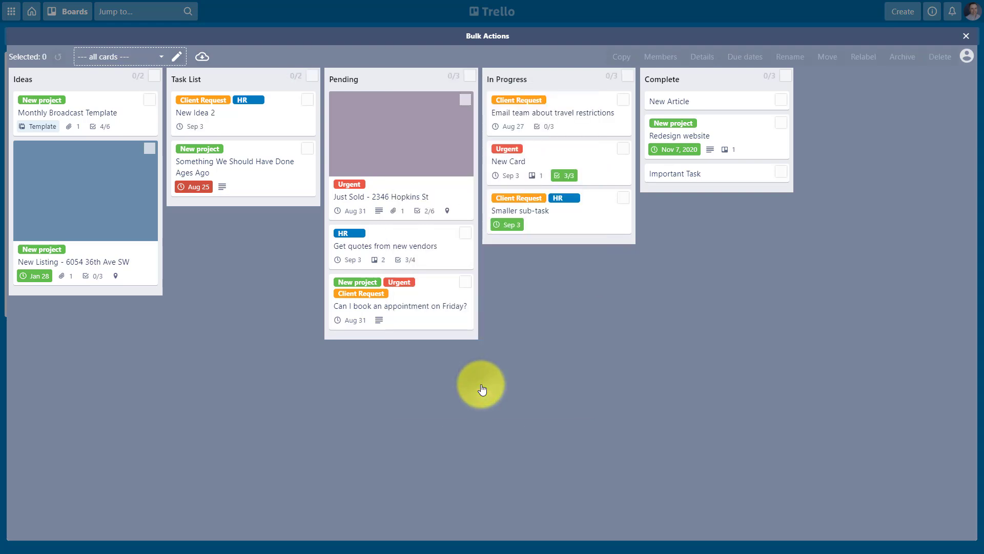
mouse_move(256, 121)
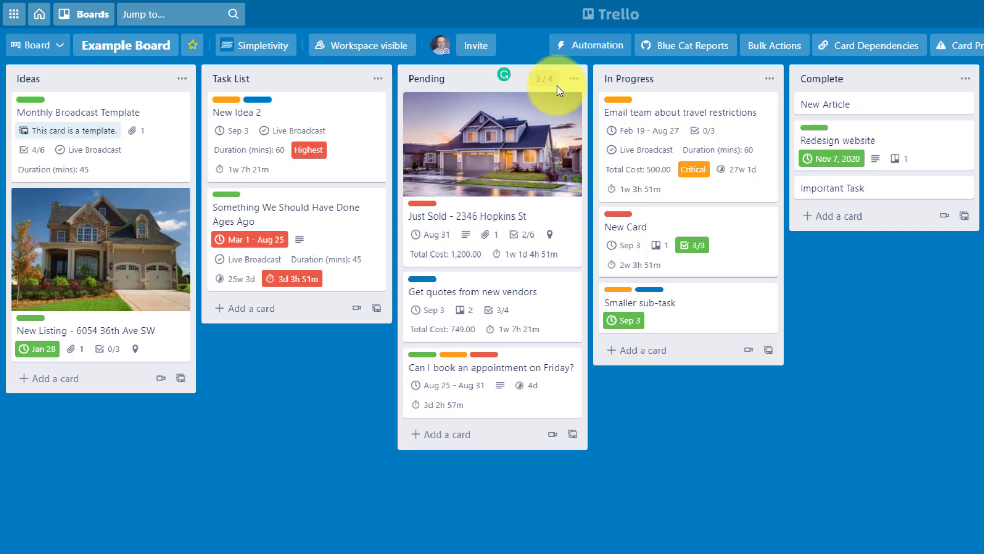
Step: Drag the Ages Ago card to the end of Pending and Smaller sub-task to the top of In Progress
drag(327, 230, 653, 476)
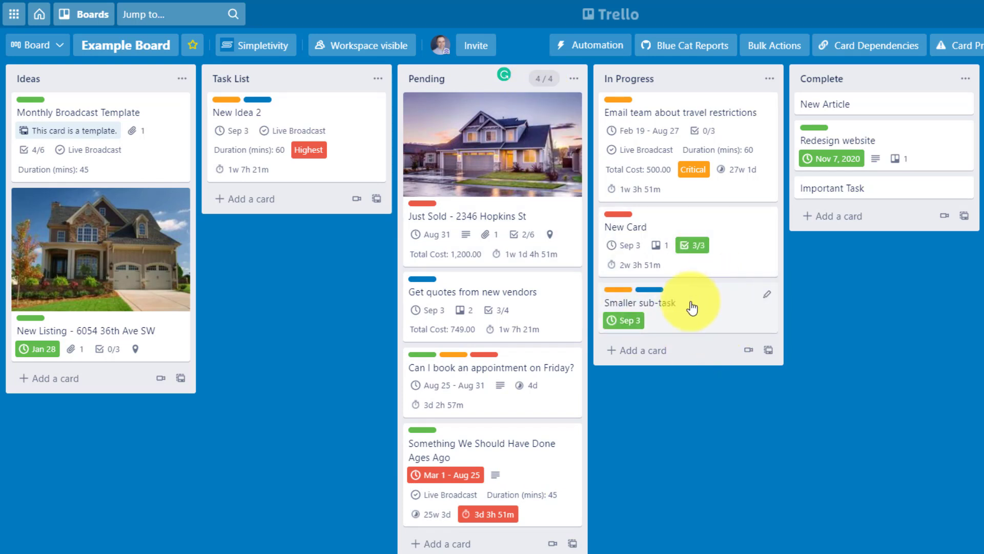
drag(692, 307, 530, 296)
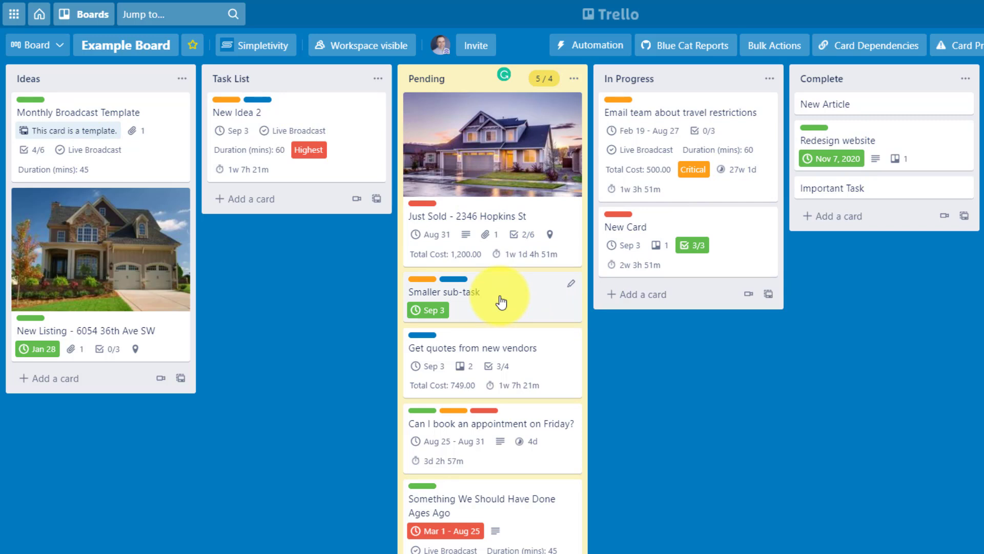
drag(501, 302, 699, 243)
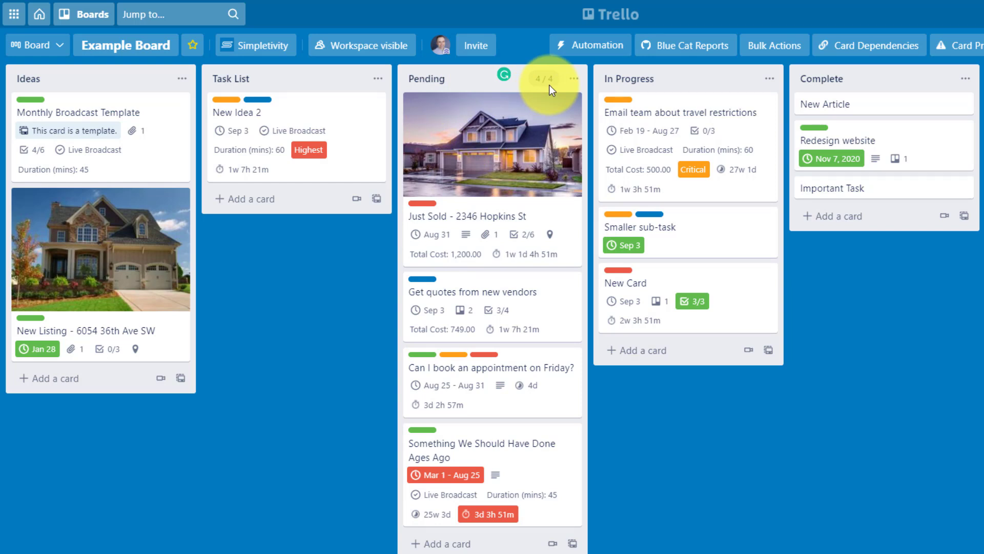
Step: Give the In Progress list a maximum card limit of 5
click(770, 81)
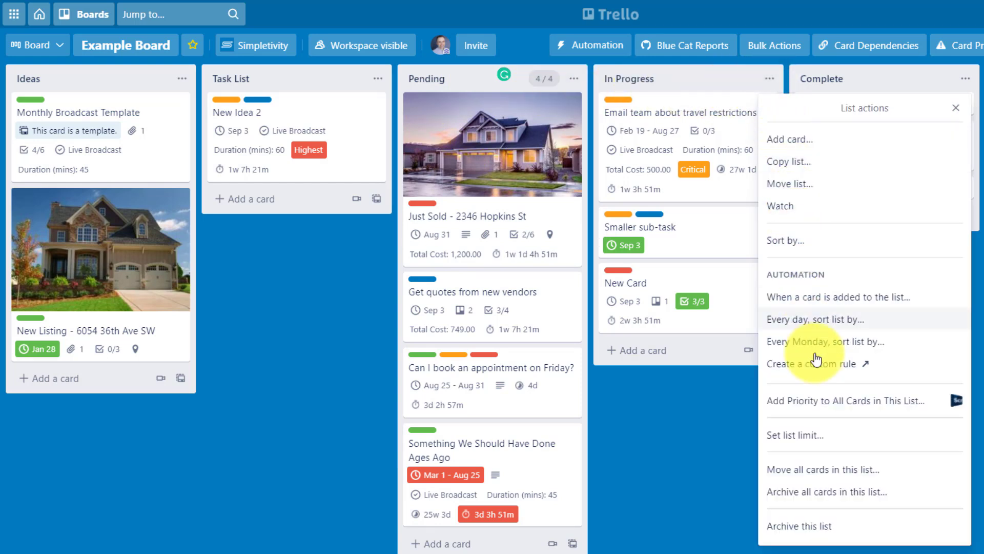
click(800, 446)
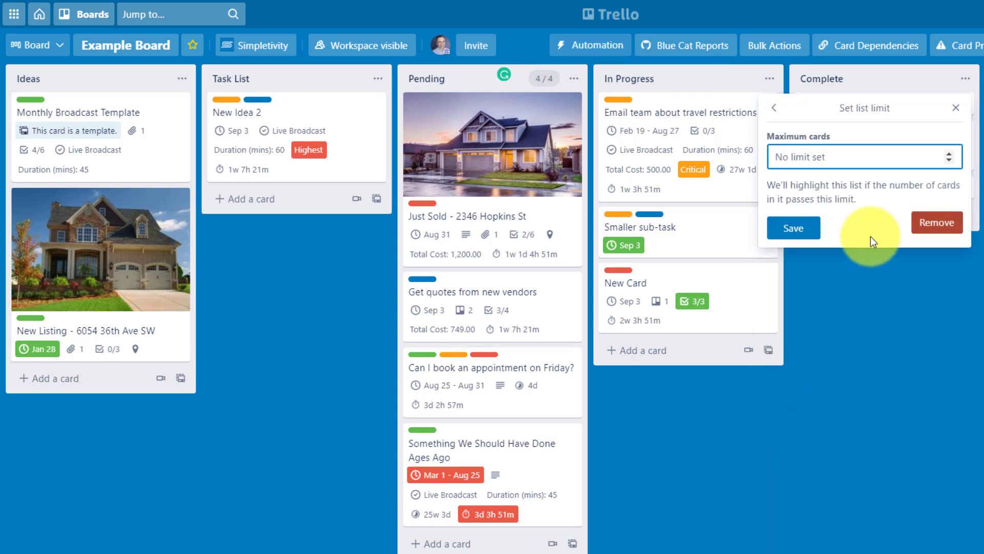
text(5)
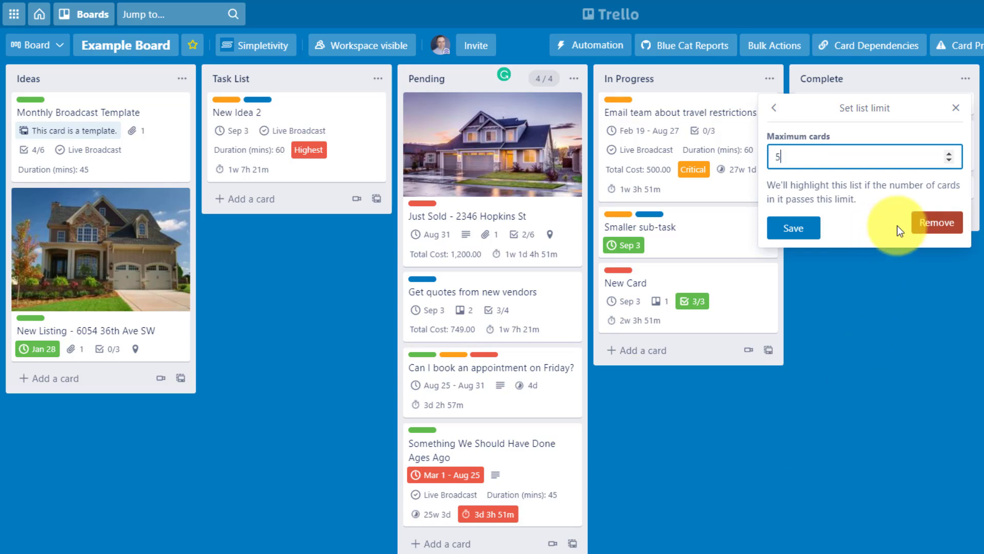
click(792, 227)
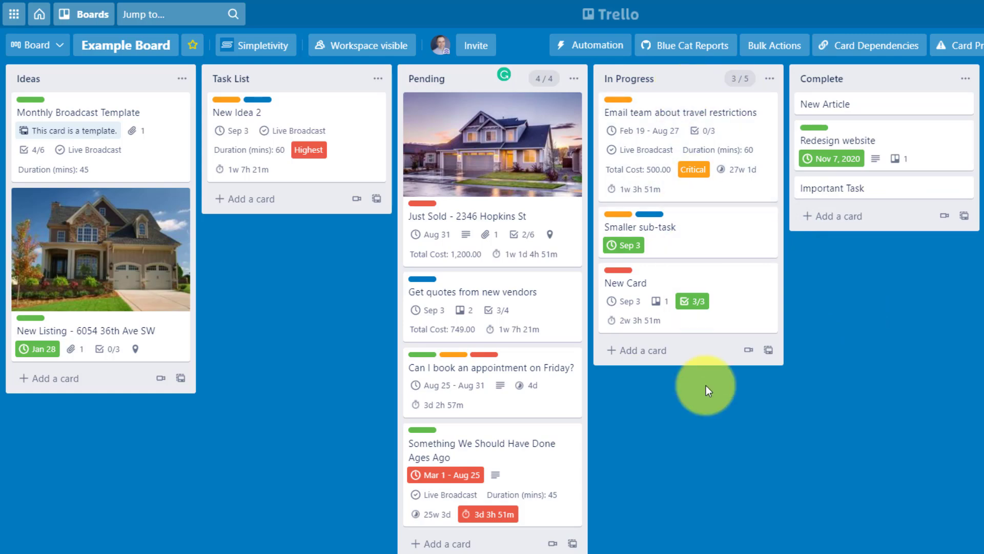
key(w)
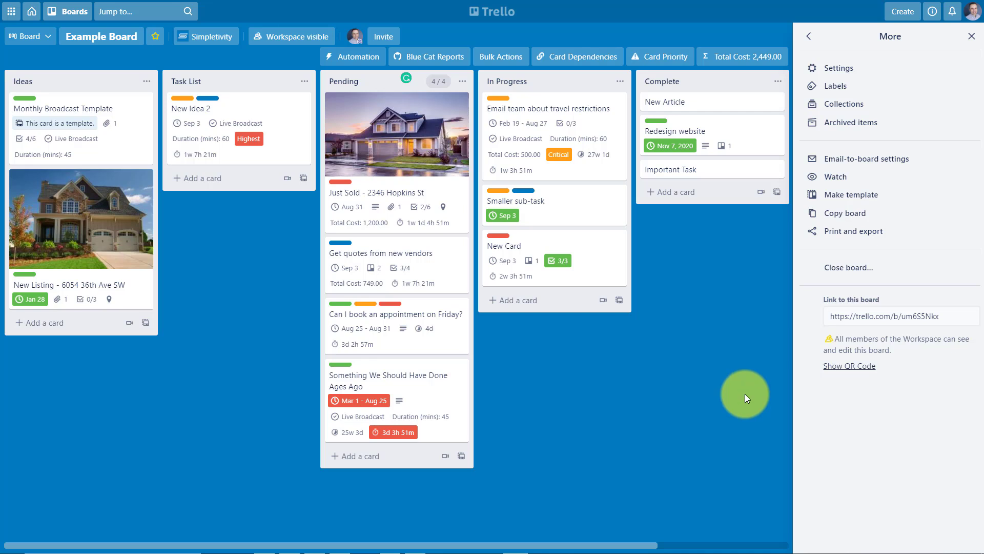
Step: Open the Example Board's Labels panel from the board menu's More section
click(835, 86)
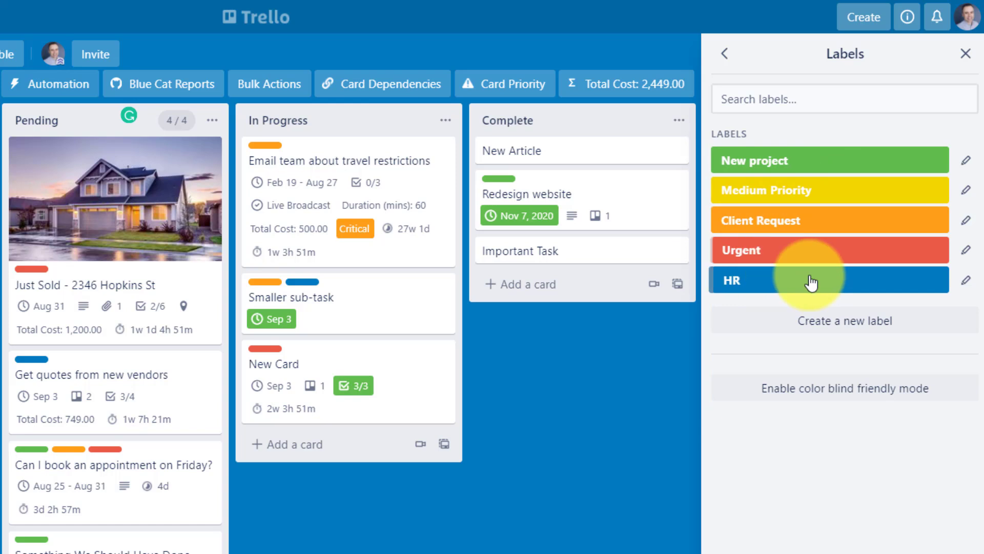
click(601, 424)
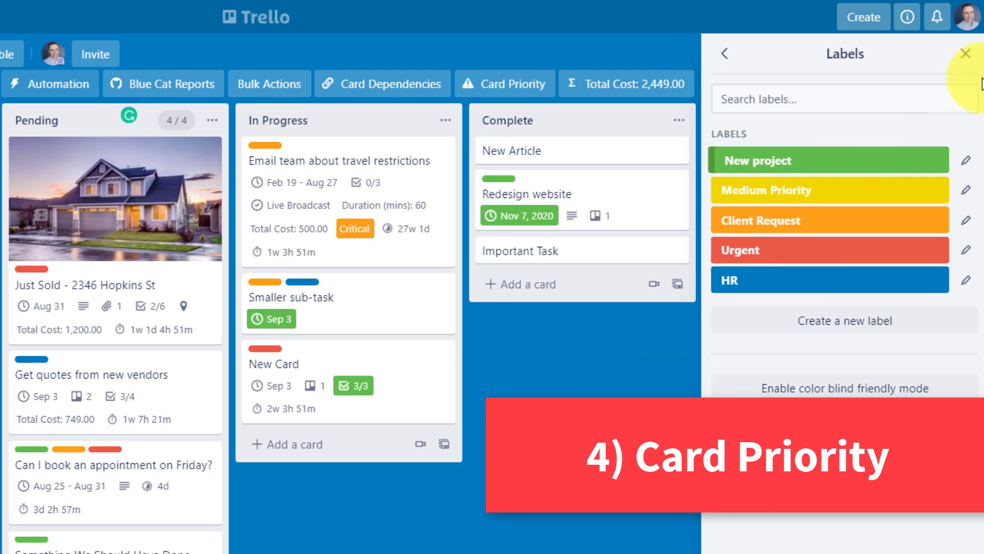
Step: Change the Email team about travel restrictions card's priority from Critical to 1 Highest
click(966, 53)
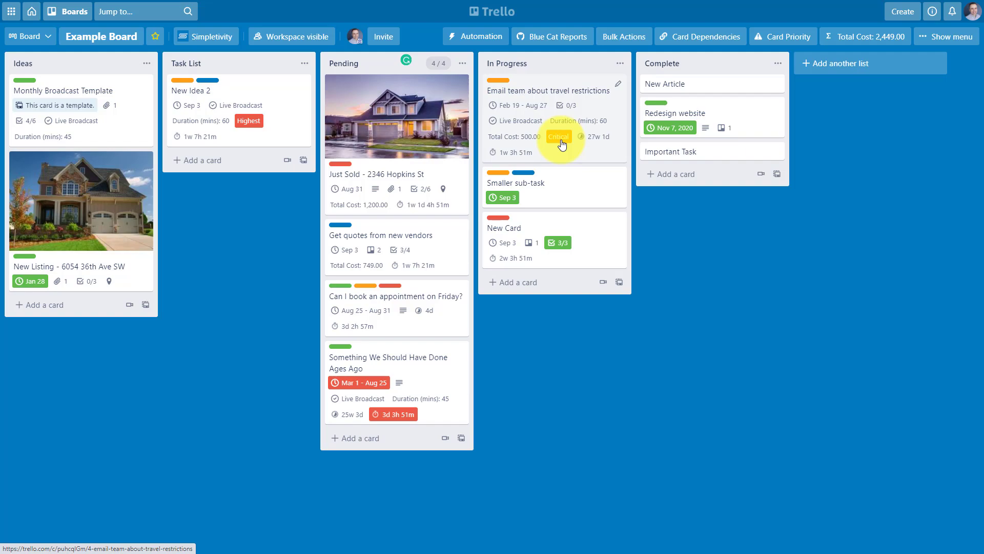
click(508, 90)
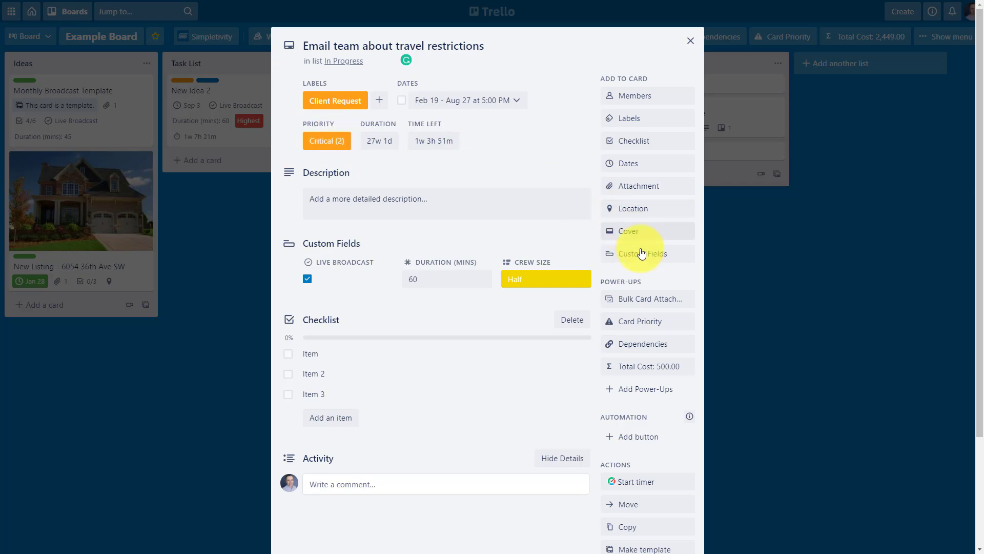
click(636, 323)
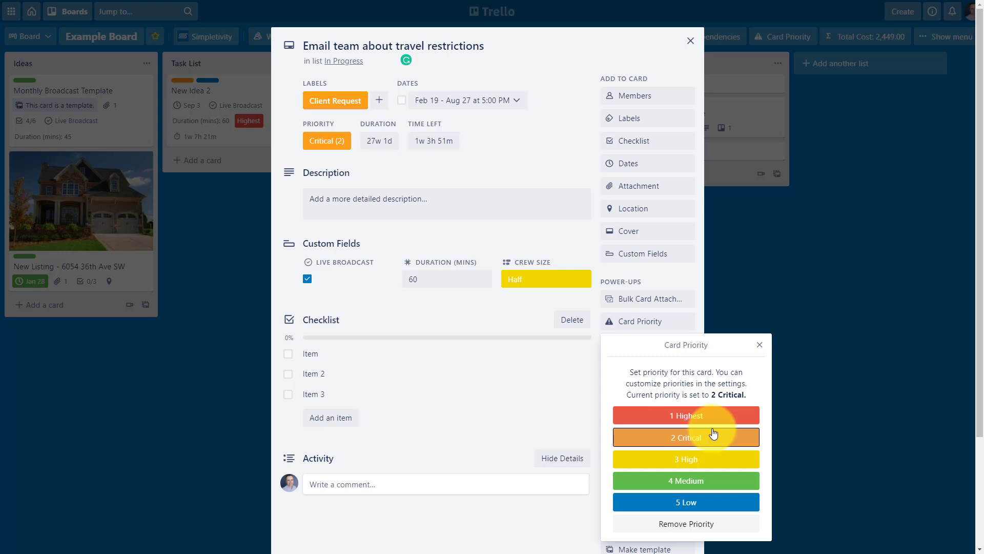
click(683, 418)
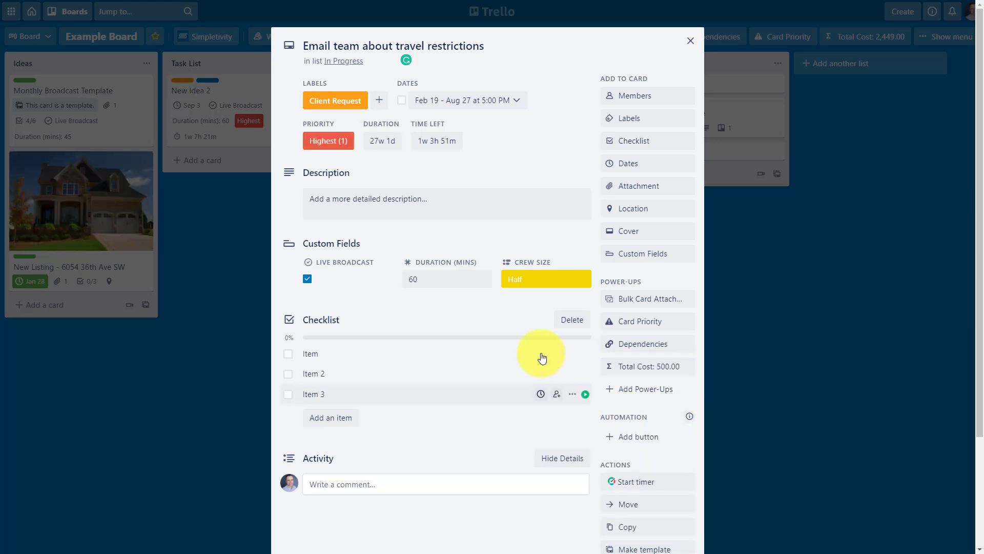
click(691, 41)
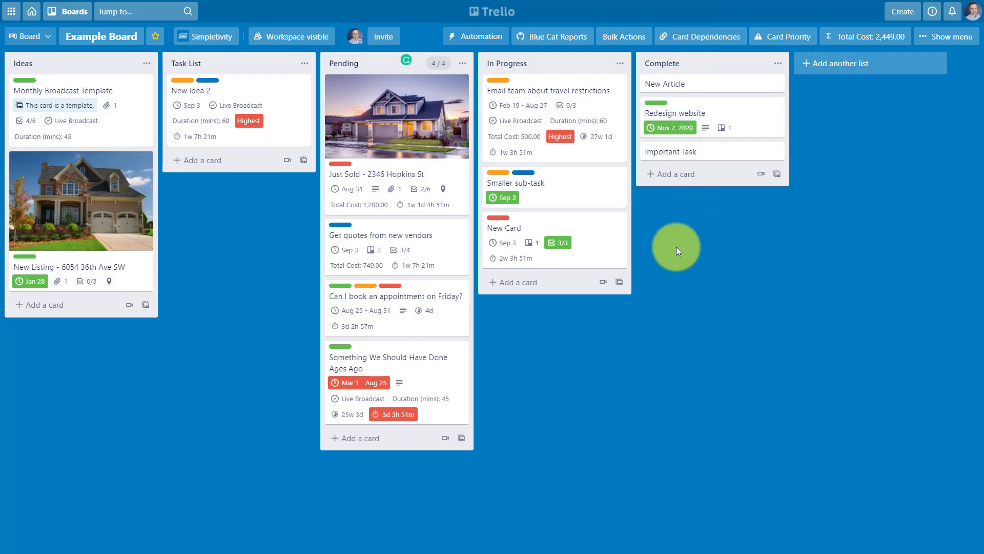
Step: Open the Card Priority board summary, then regroup its totals by label and by assignee
click(780, 37)
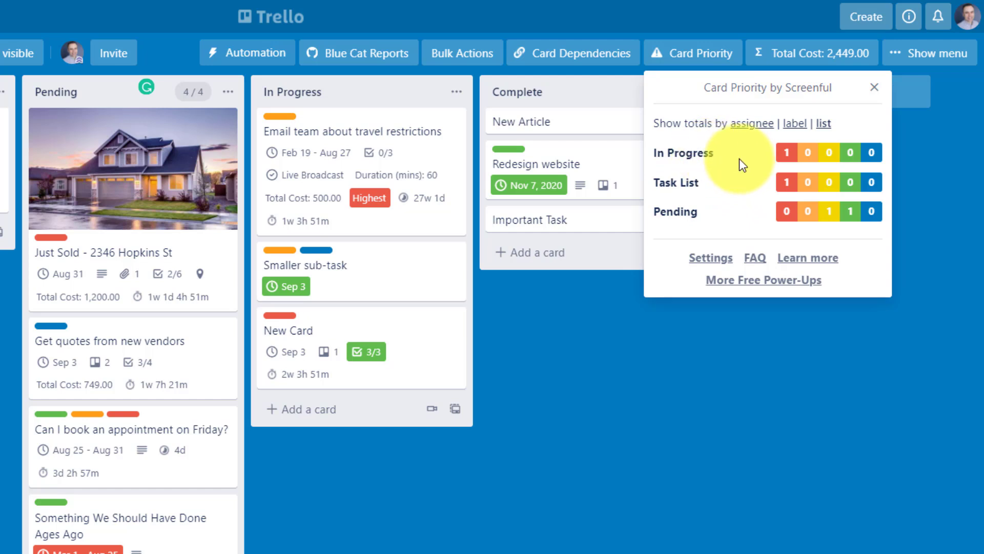
click(797, 125)
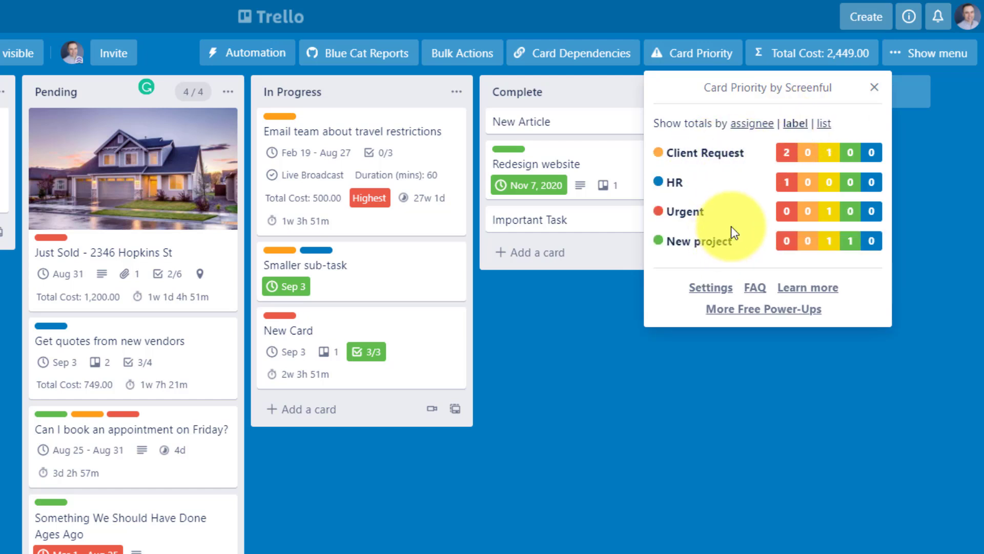
click(752, 126)
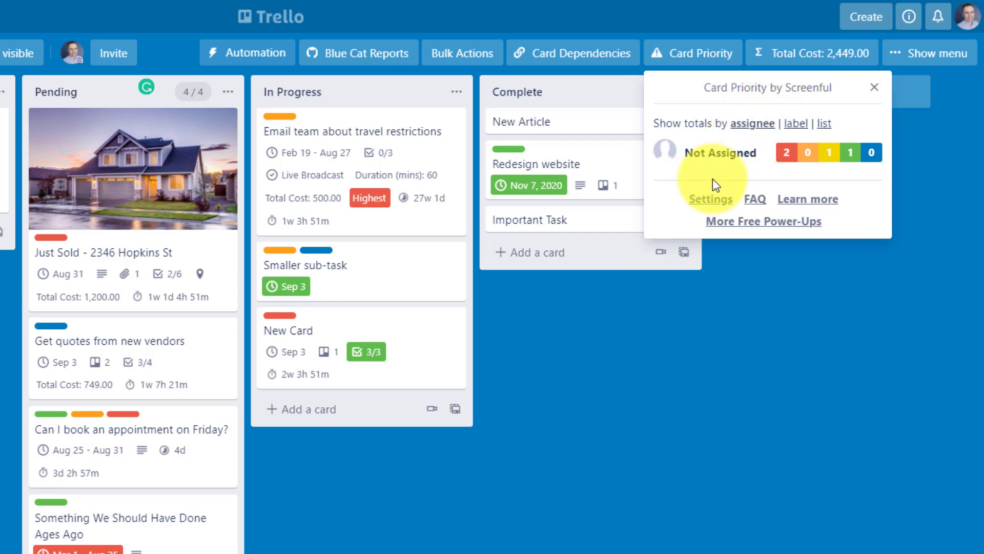
Step: In Card Priority Settings, uncheck 'Show only High Priorities (1-2) on Card Front'
click(710, 200)
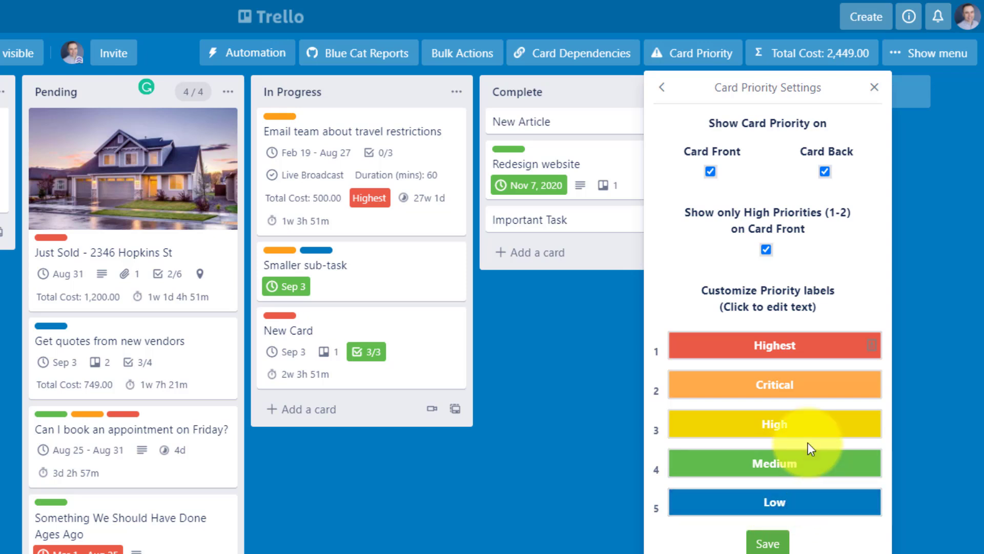
click(769, 251)
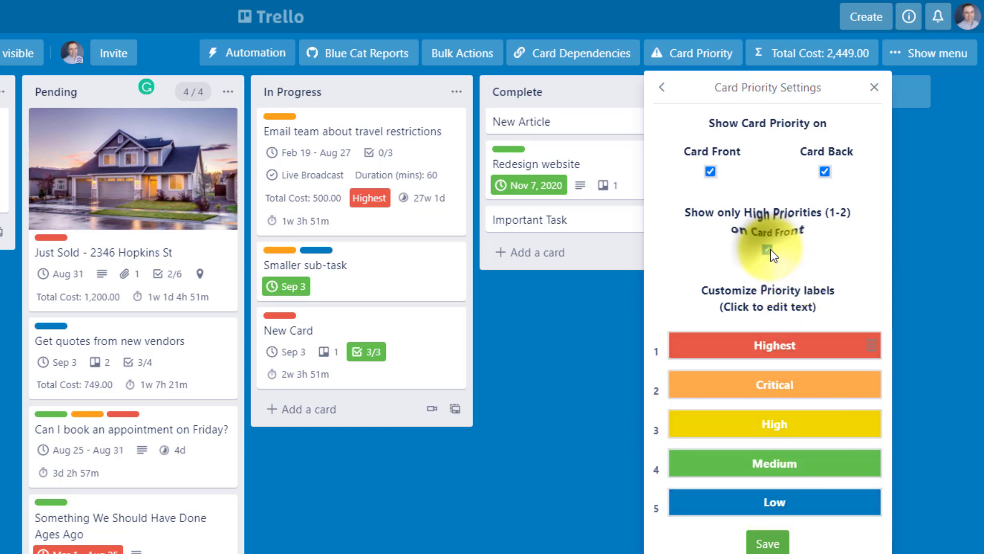
Step: Save the priority settings, re-tick 'Show only High Priorities', and start editing the Highest label
click(767, 543)
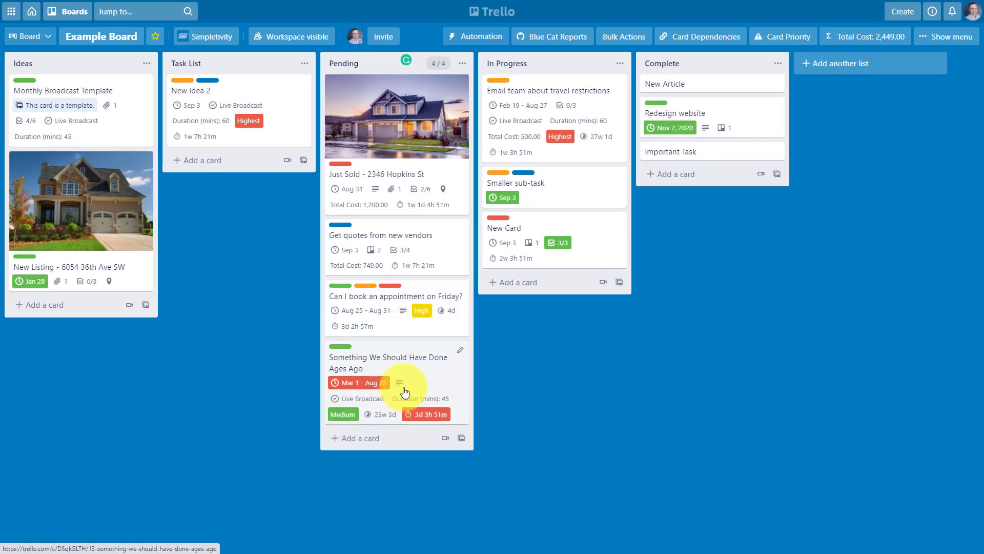
click(789, 38)
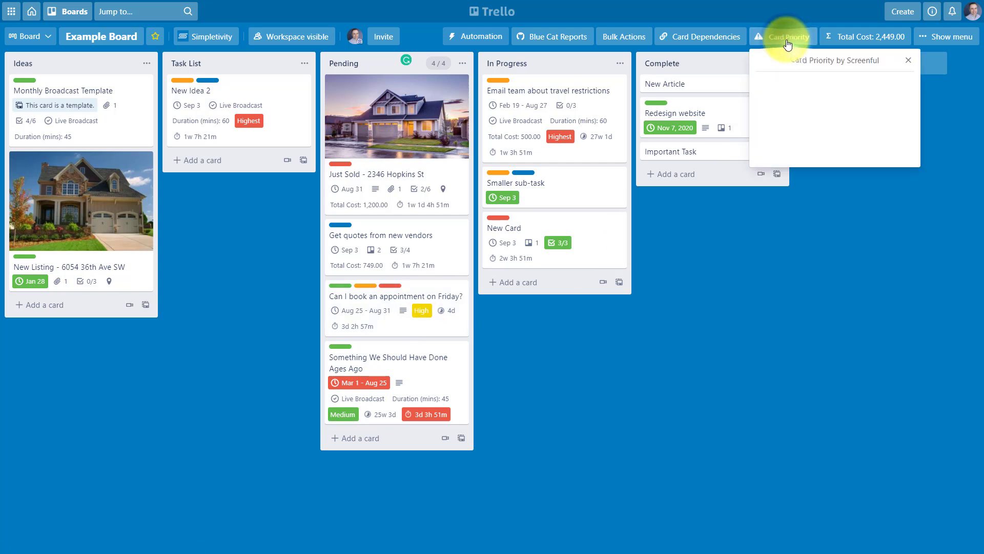
click(795, 138)
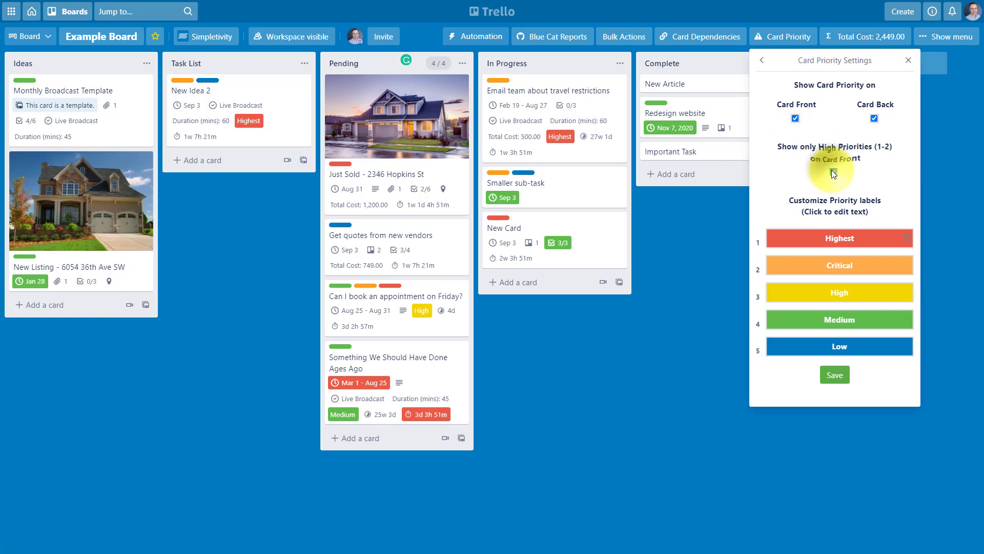
click(833, 172)
click(865, 239)
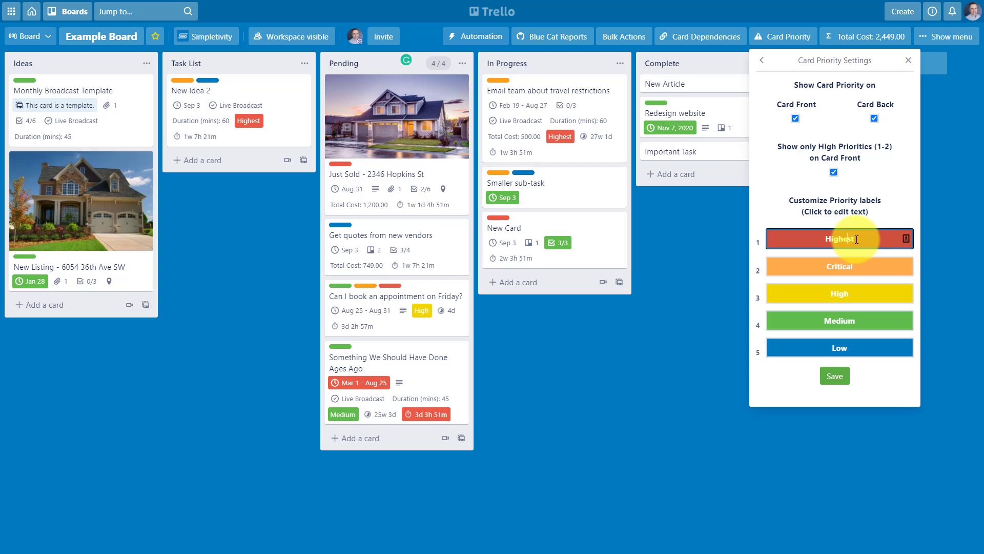
Step: Close the Card Priority Settings panel so cards show Highest, High and Medium badges
click(908, 60)
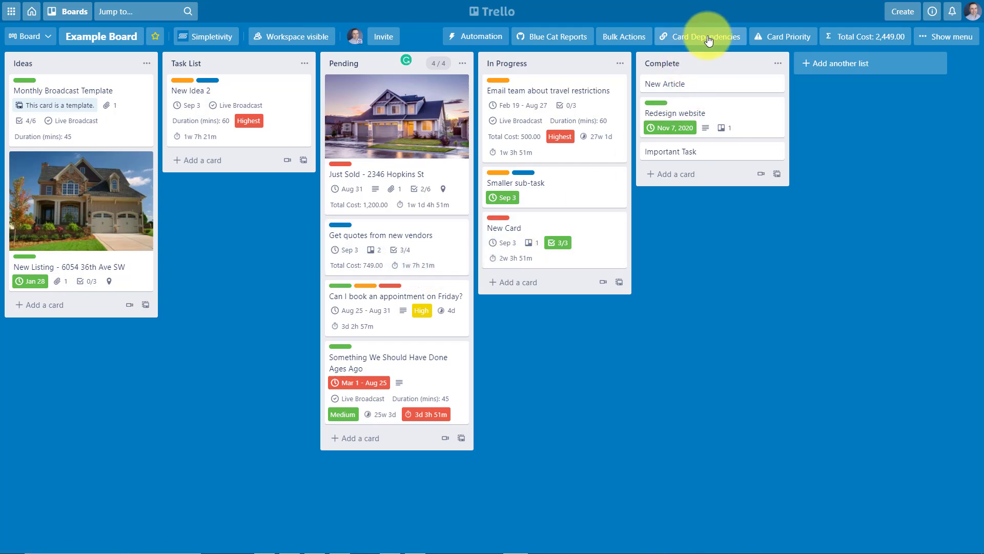
Step: On Get quotes from new vendors, add an 'Is child to' dependency on New Idea 2
click(393, 239)
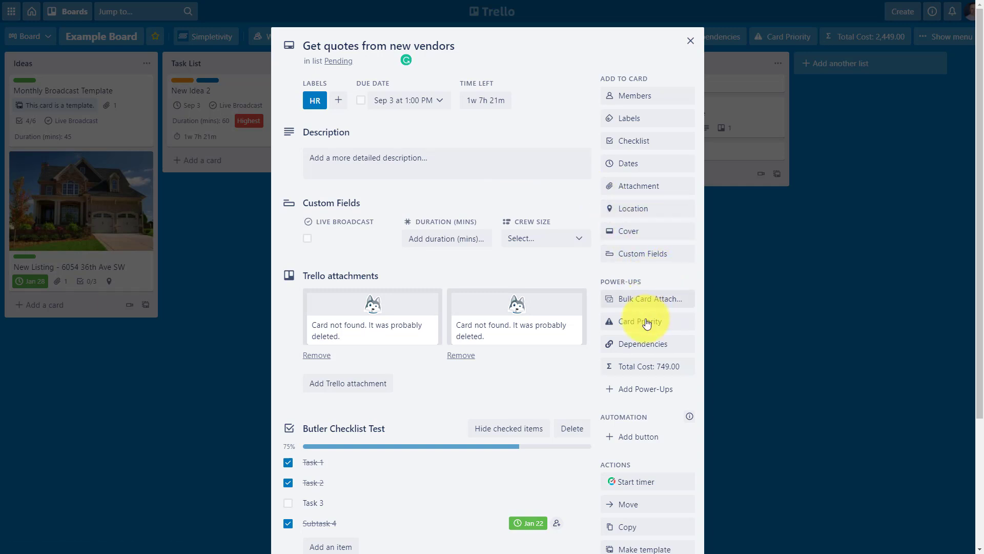
click(636, 346)
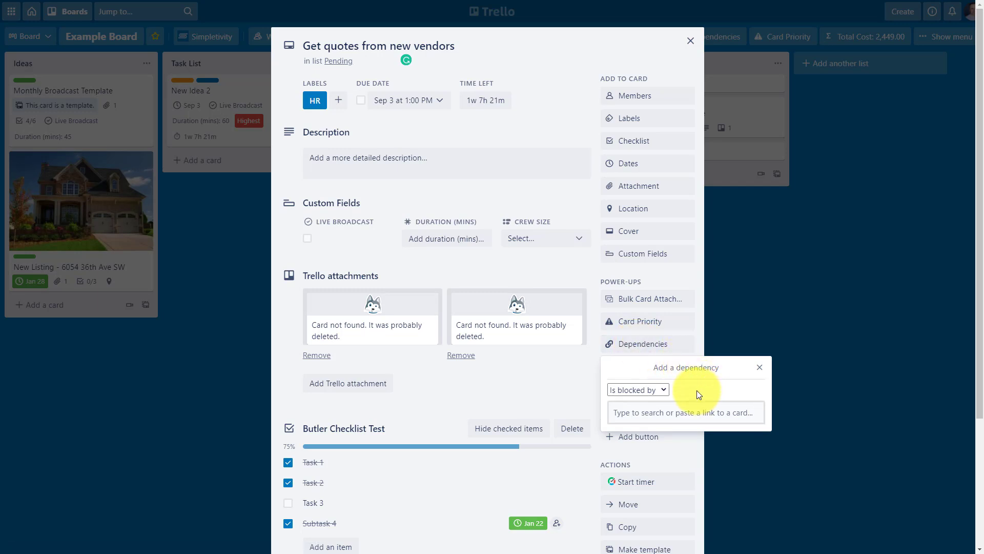
click(663, 390)
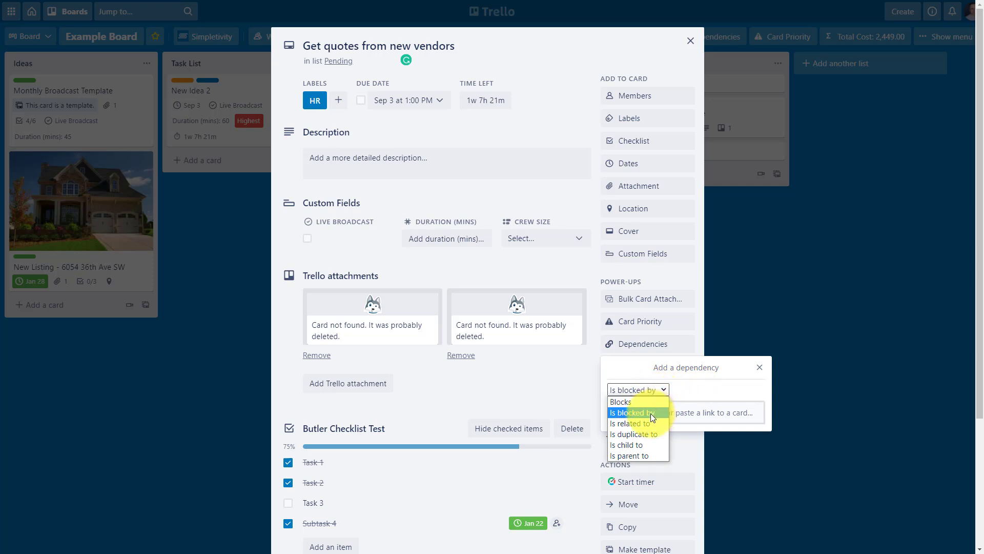
click(638, 445)
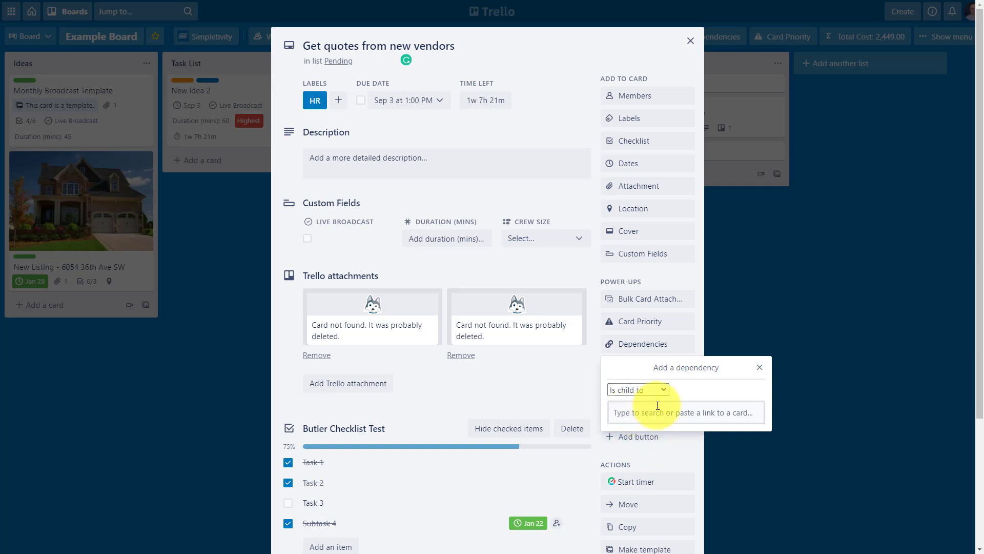
click(690, 412)
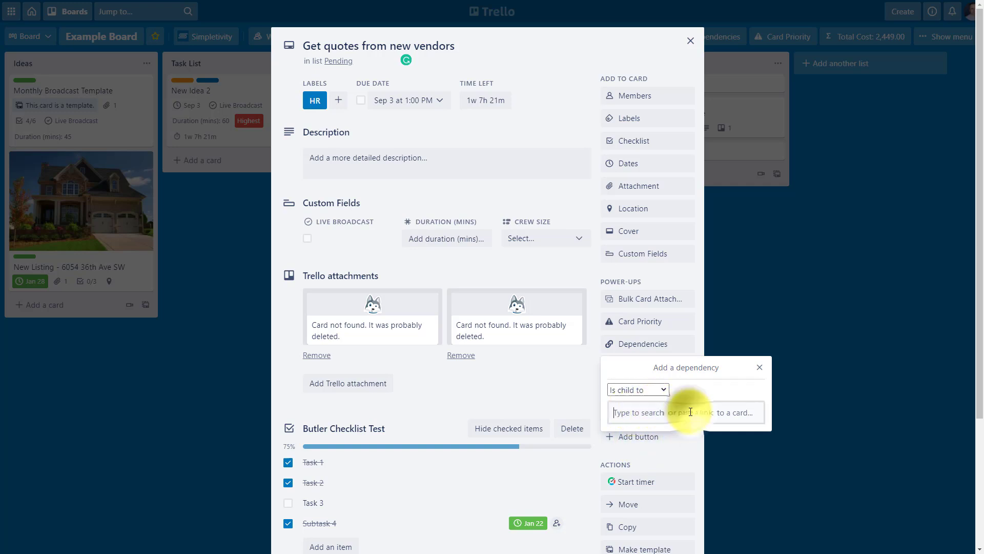
text(new)
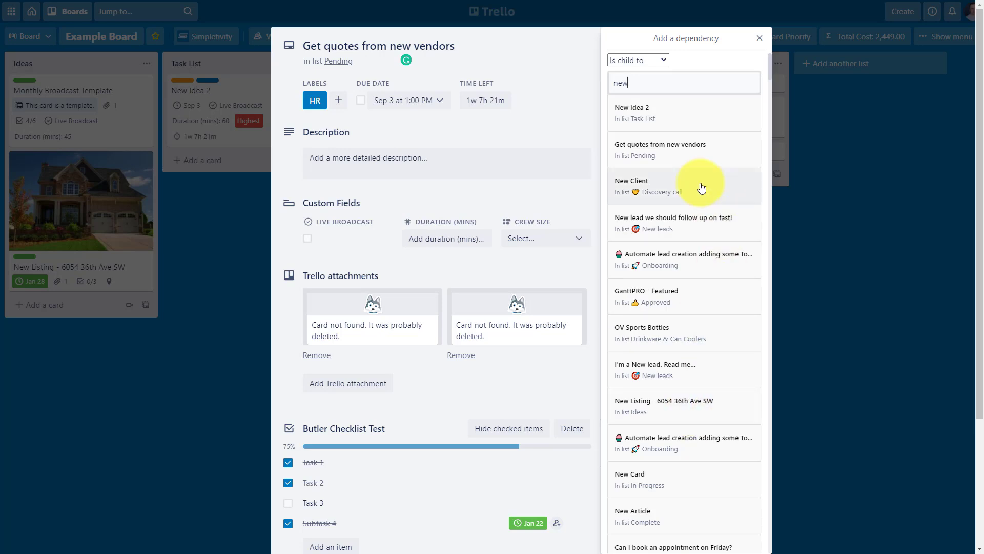
click(638, 113)
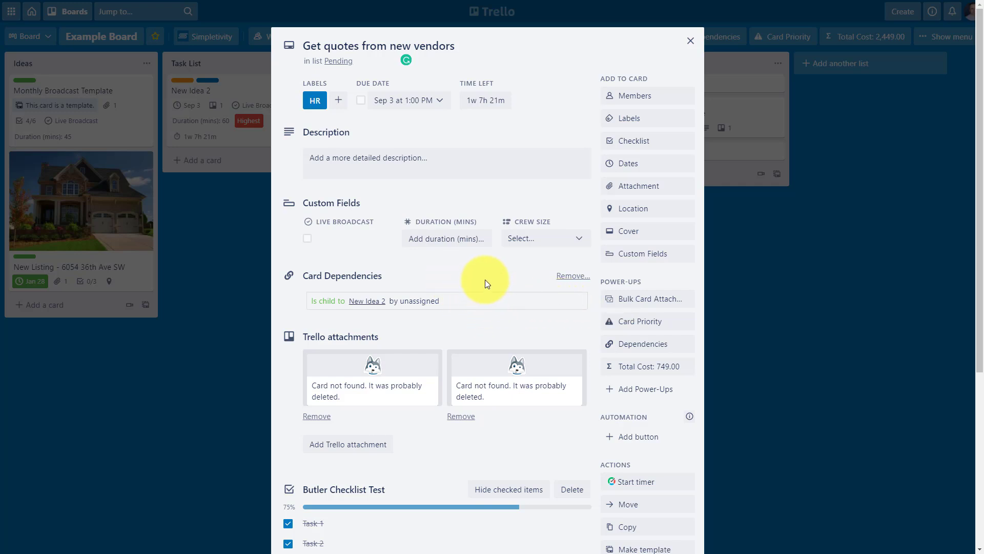
mouse_move(563, 303)
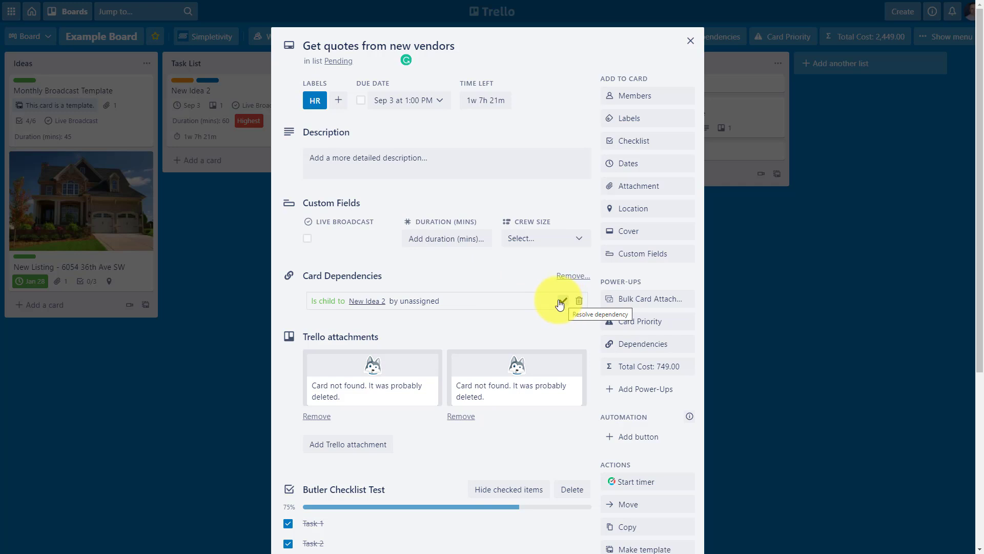
click(660, 349)
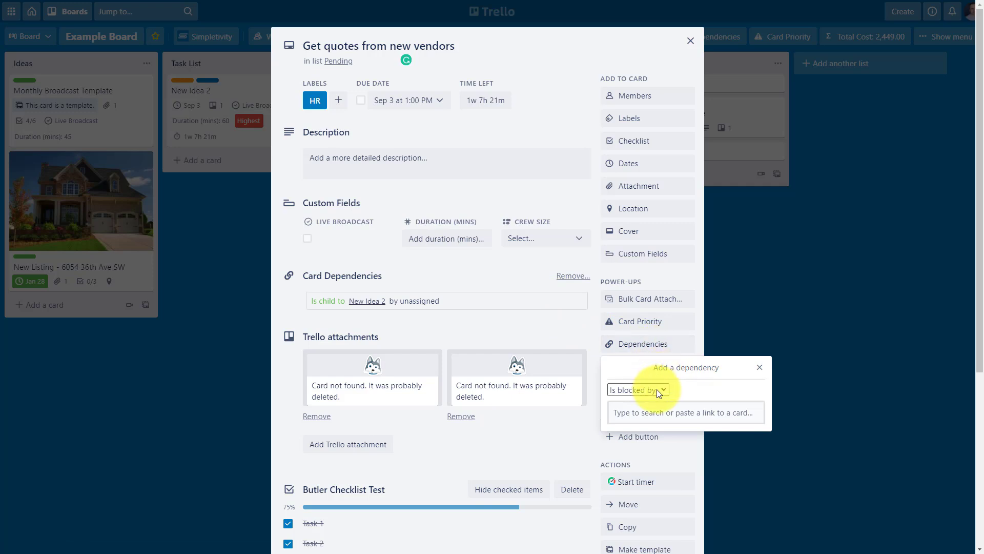
click(659, 391)
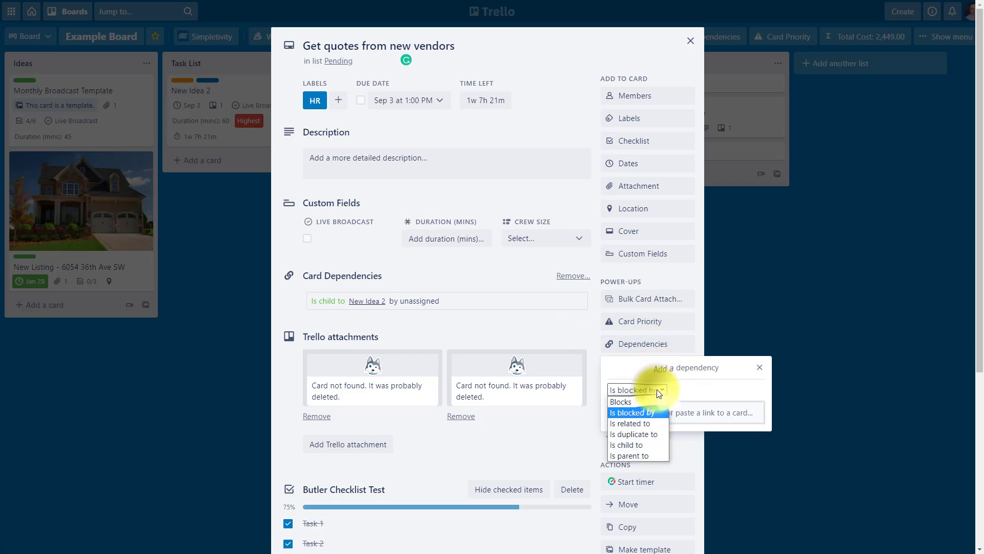
click(631, 454)
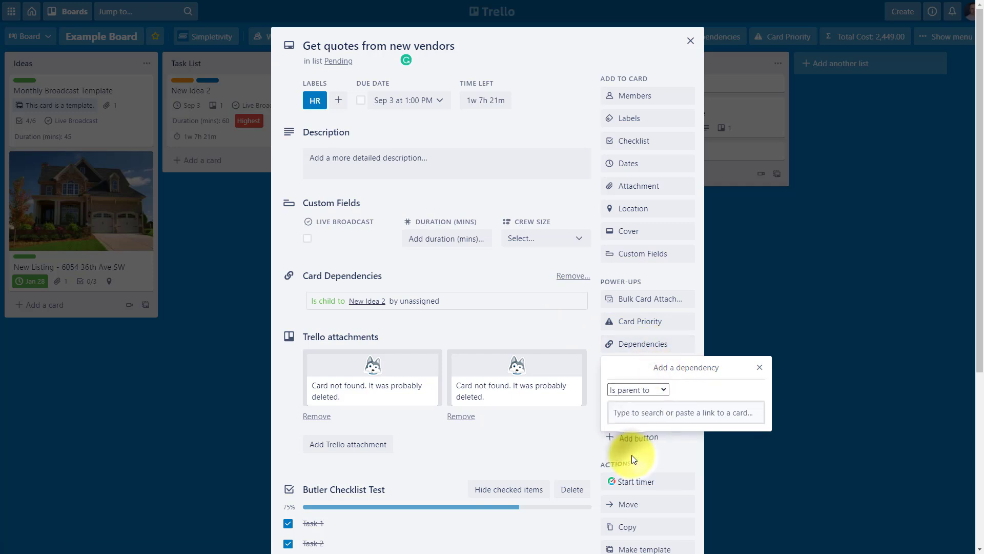
click(648, 414)
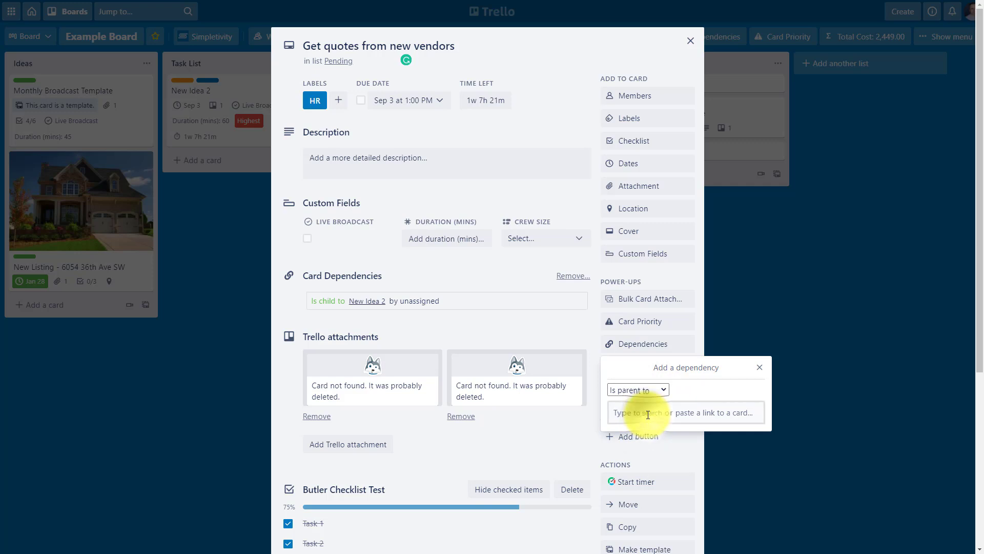
text(new listing)
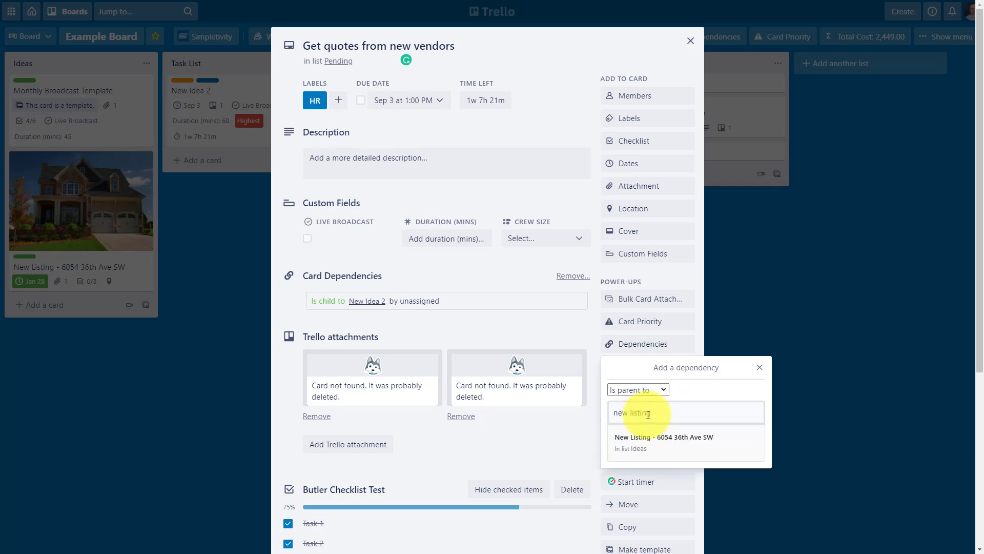
click(648, 440)
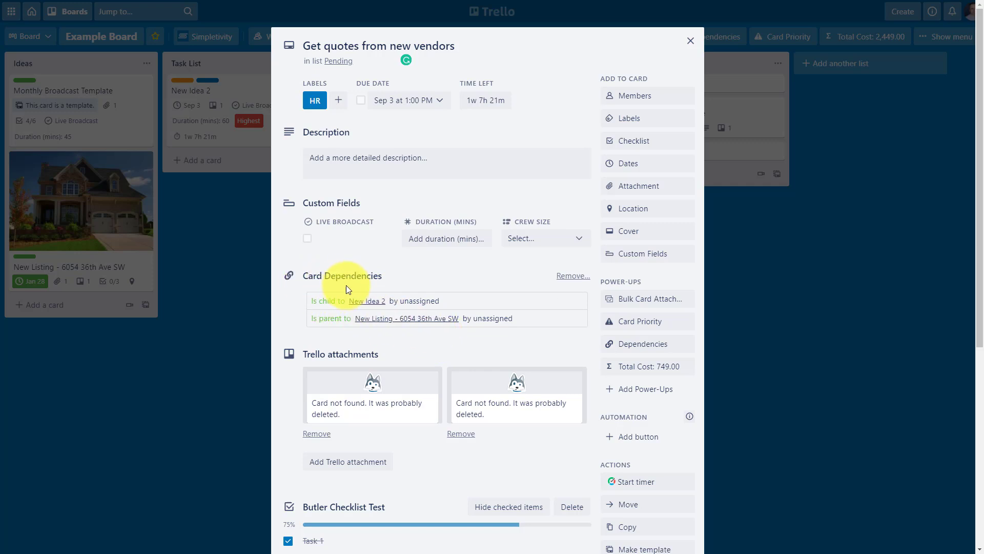
click(367, 302)
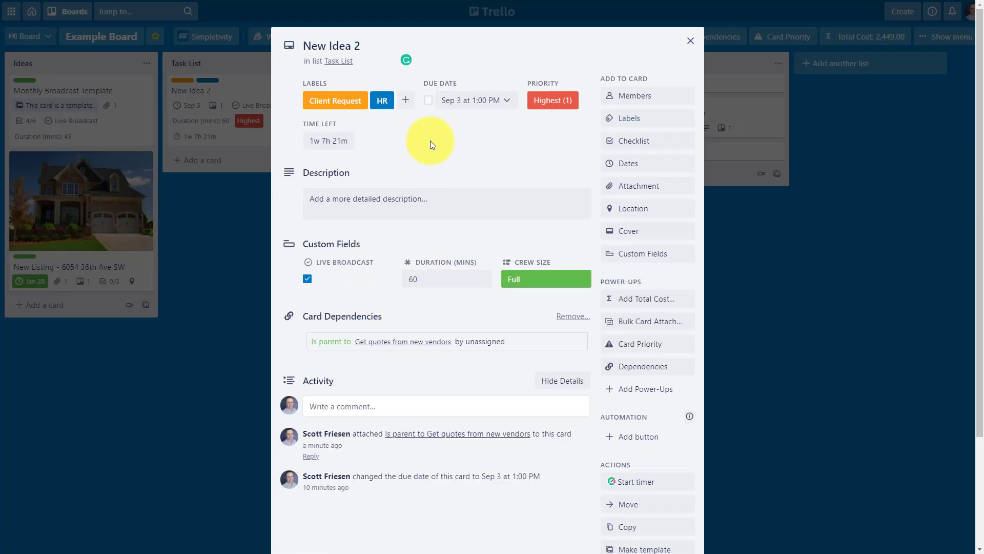
click(394, 341)
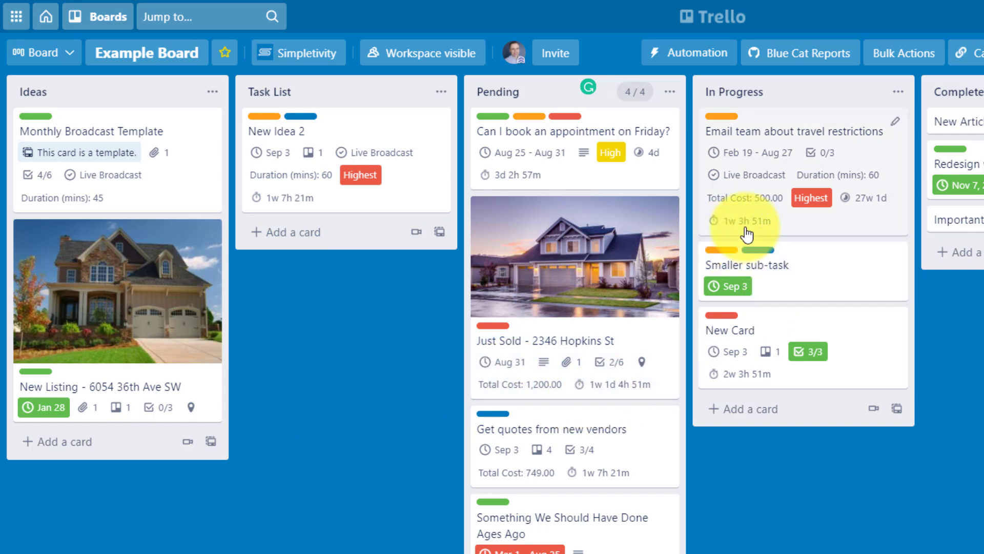
Step: Open the Email team about travel restrictions card in the In Progress list
click(420, 323)
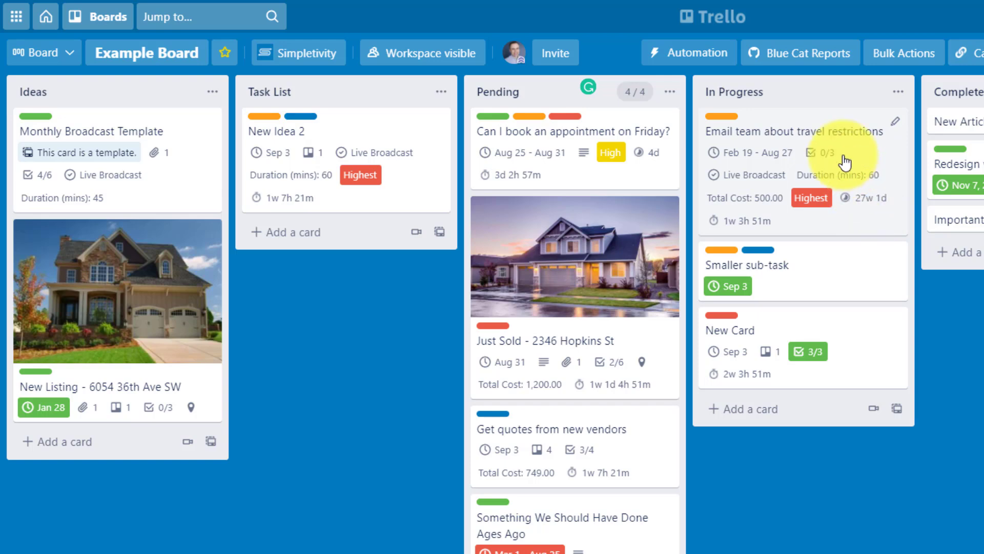
click(838, 137)
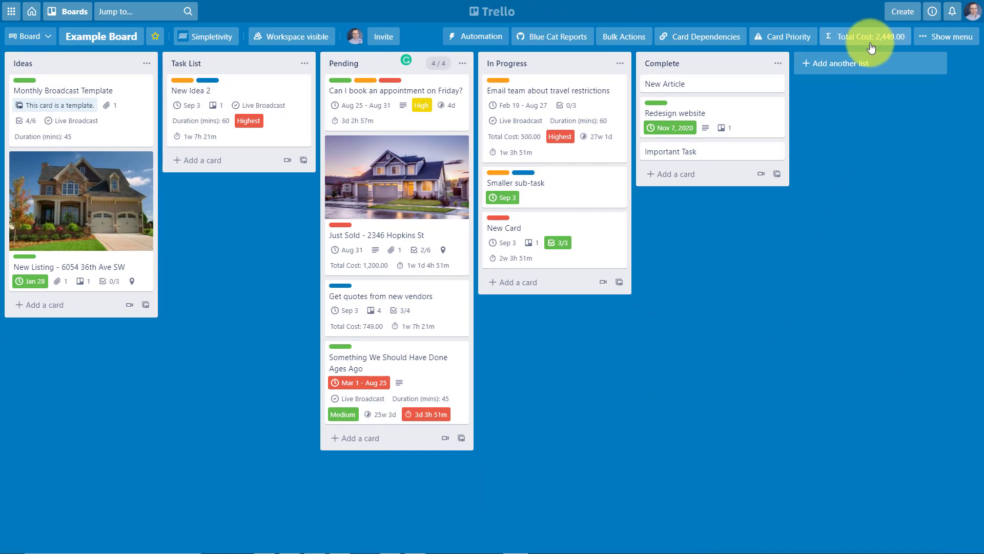
Step: Leave the Email team card and bring up the New Idea 2 card from the Task List
click(856, 223)
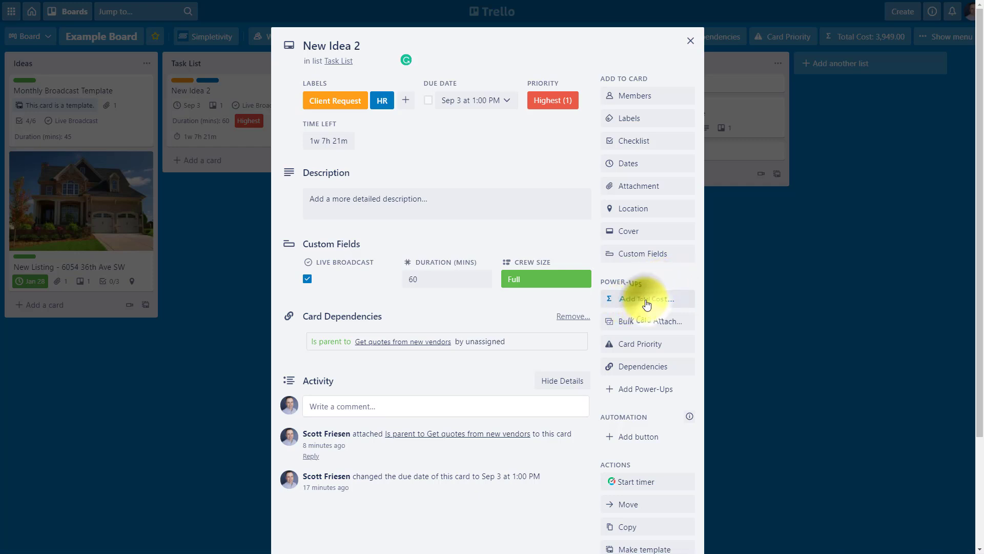
Step: Enter a Total Cost of 1500 on New Idea 2, then close the card
click(647, 302)
text(150)
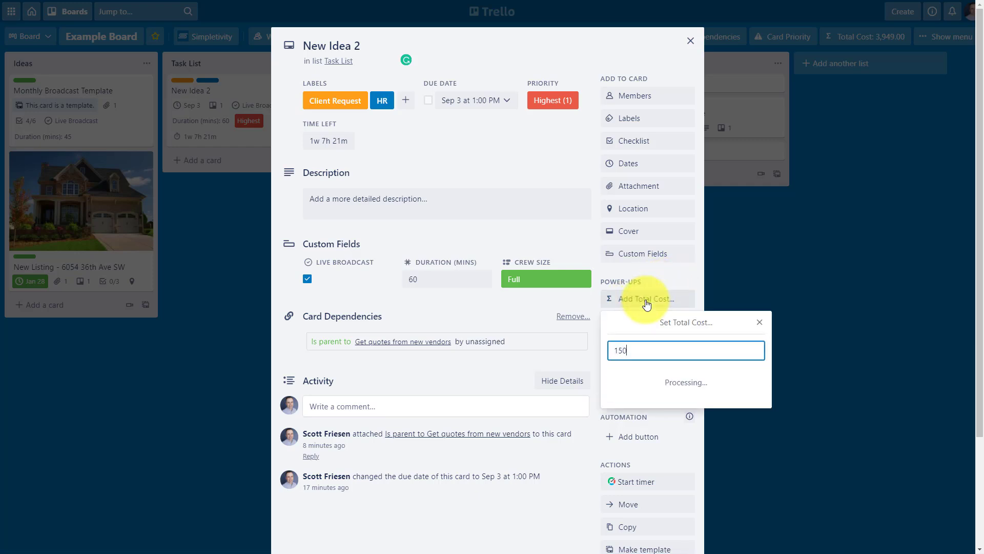
text(0)
key(Return)
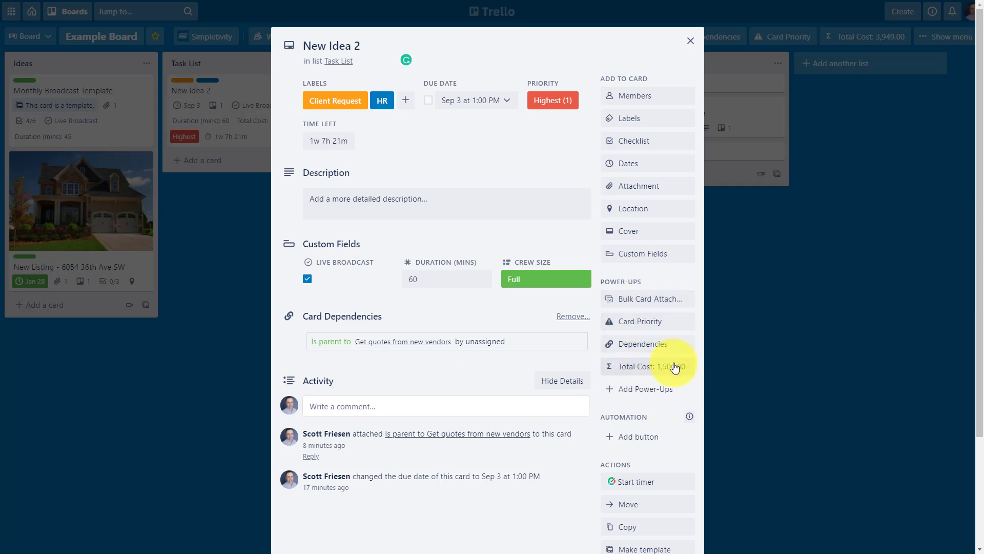
click(755, 335)
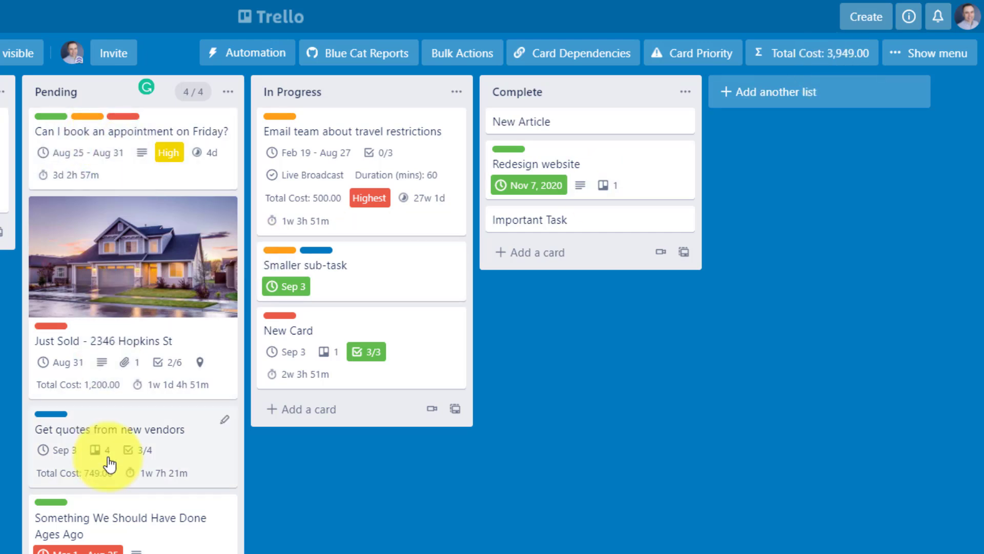
click(814, 59)
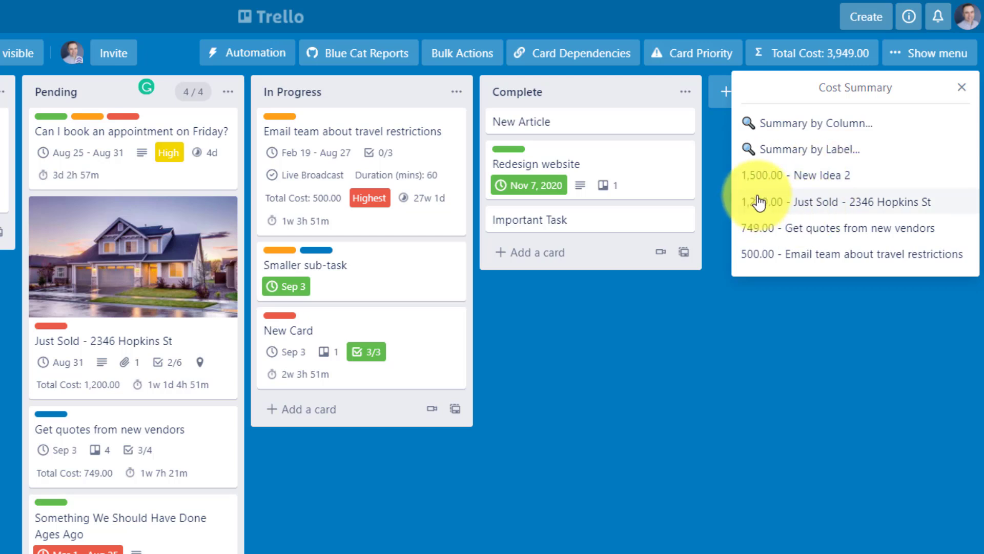
click(816, 128)
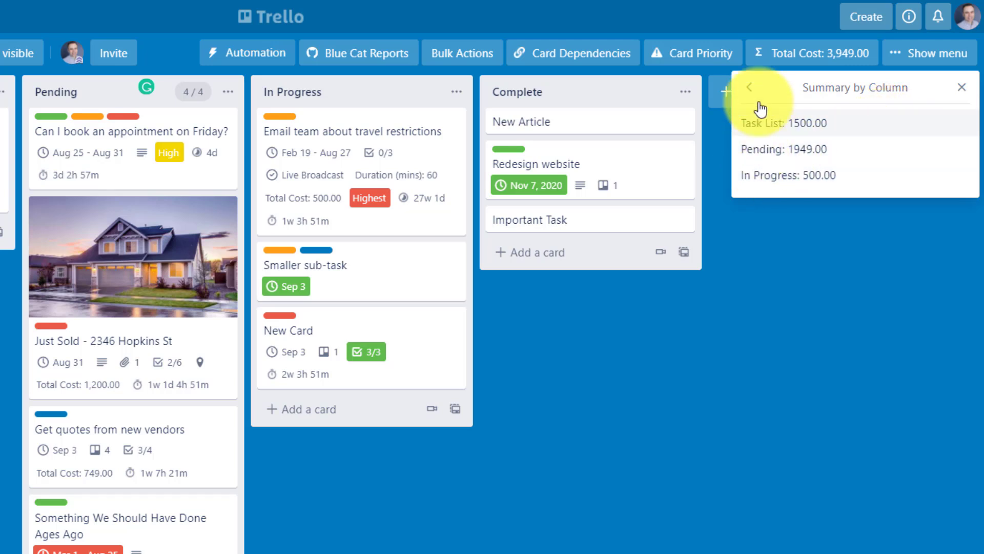
click(750, 88)
click(822, 150)
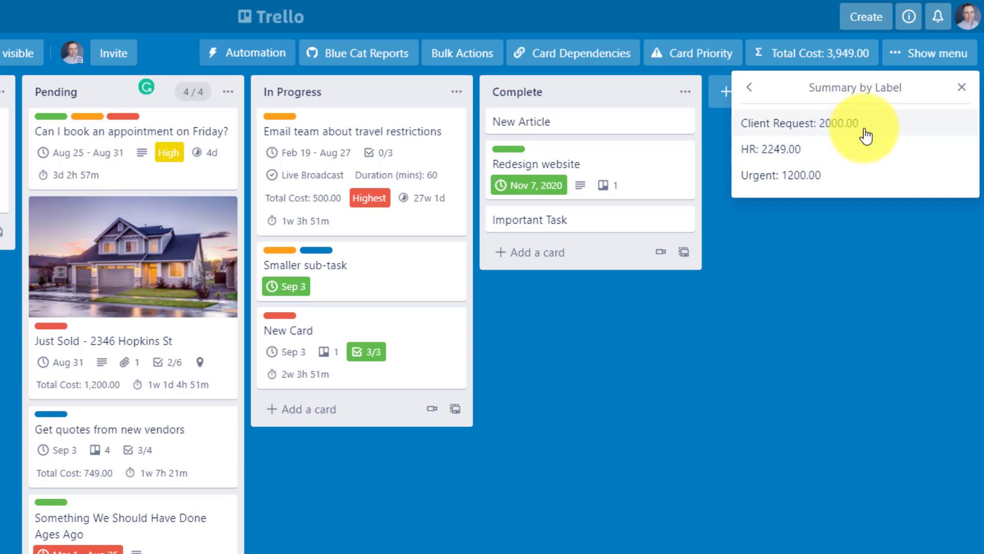
click(961, 87)
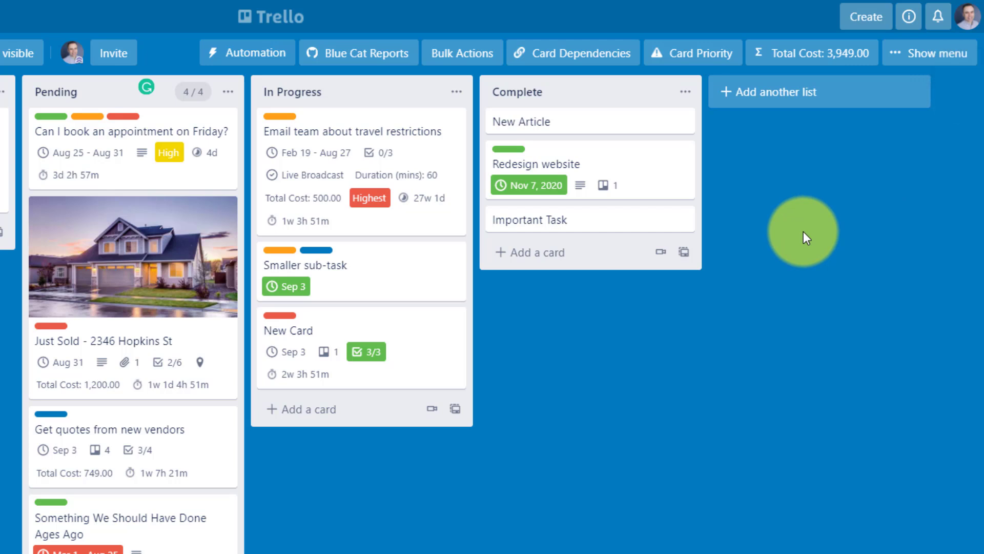